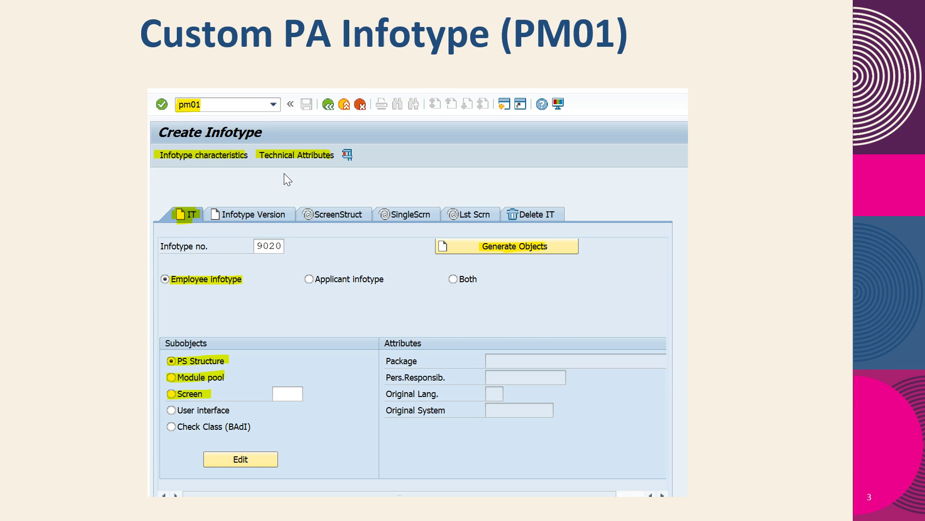
Step: Advance the slideshow to slide 4, on maintaining infotypes in PA30
key("Right")
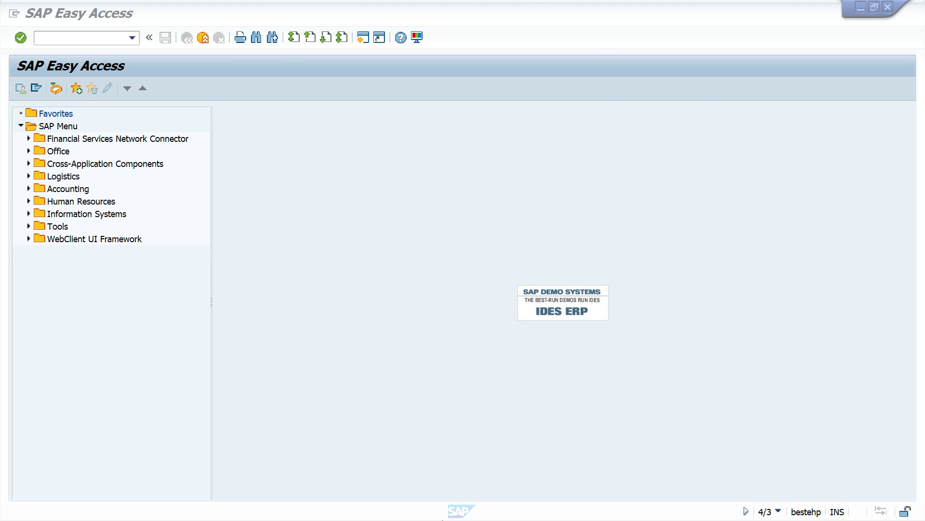
Step: Put the cursor in the command field, ready for a transaction code
left_click(106, 38)
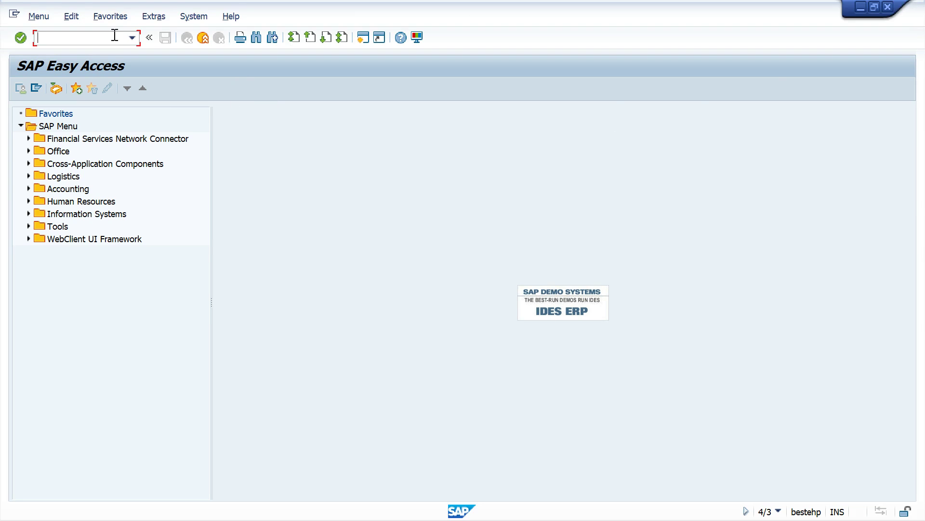
Step: Run PM01, enter infotype number 9021 and generate its objects
type("pm01")
key("Return")
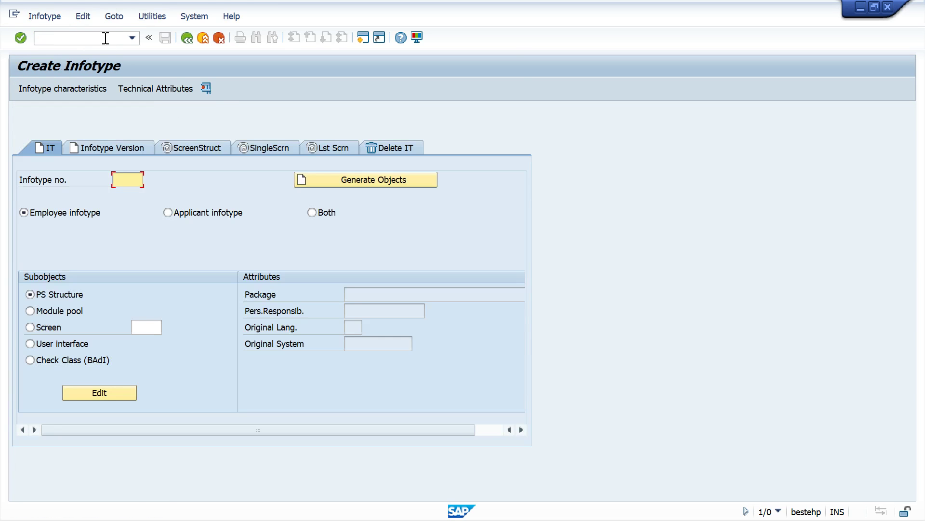
type("9")
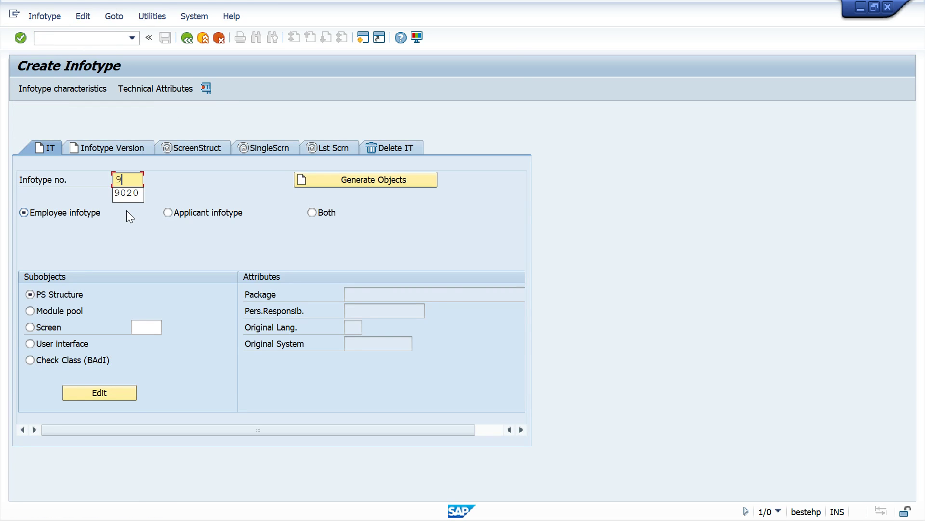
type("021")
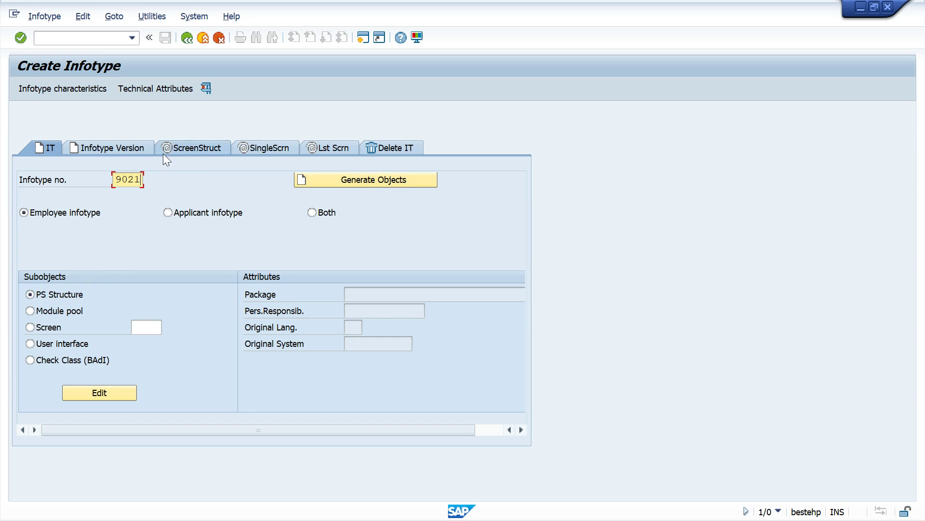
left_click(367, 183)
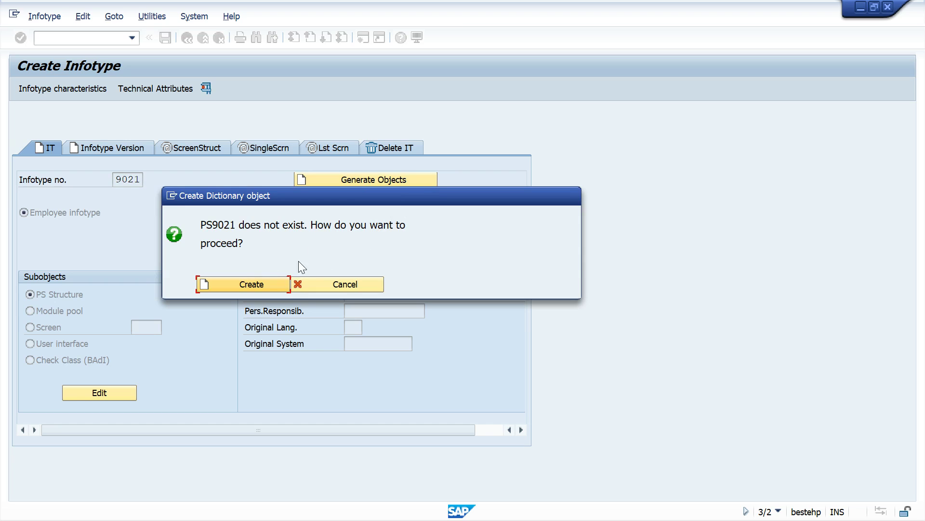
Step: Create structure PS9021 described 'Employee Feedback' with components leadership and Team
left_click(266, 283)
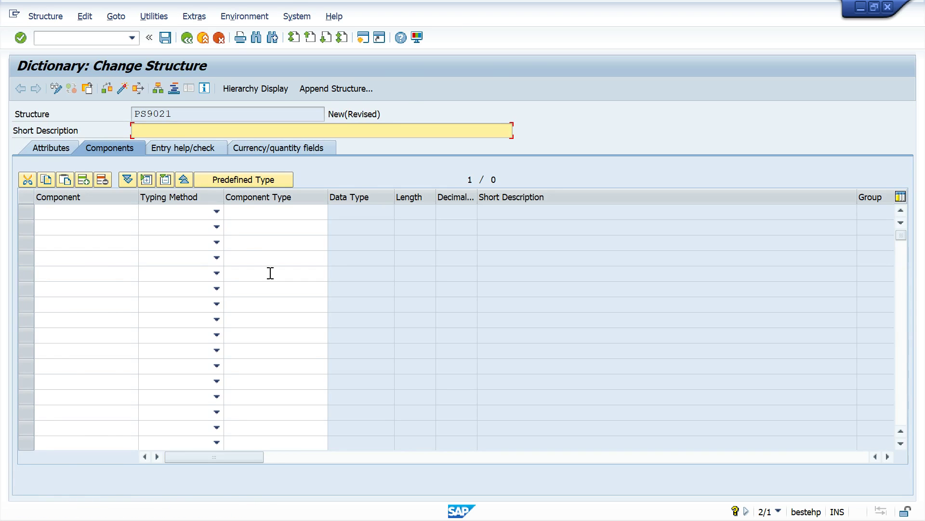
type("Employee")
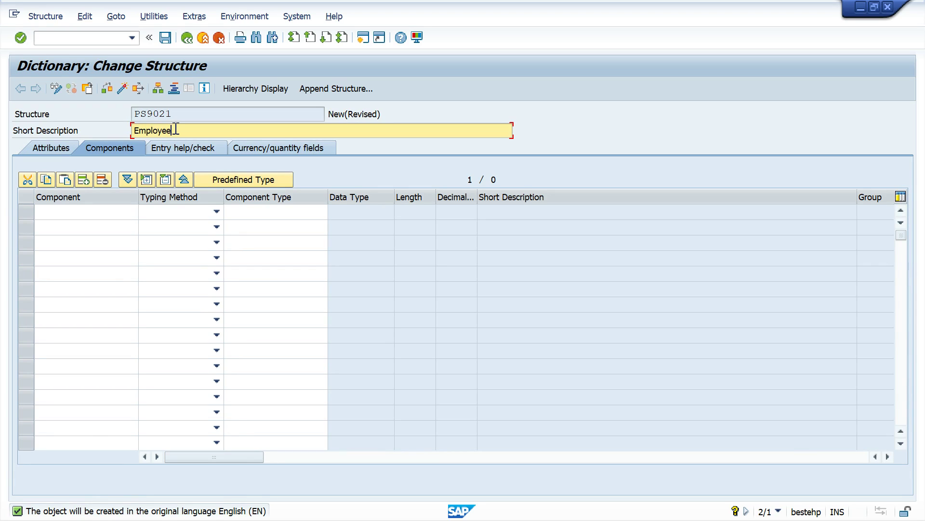
type(" Feedback")
left_click(111, 213)
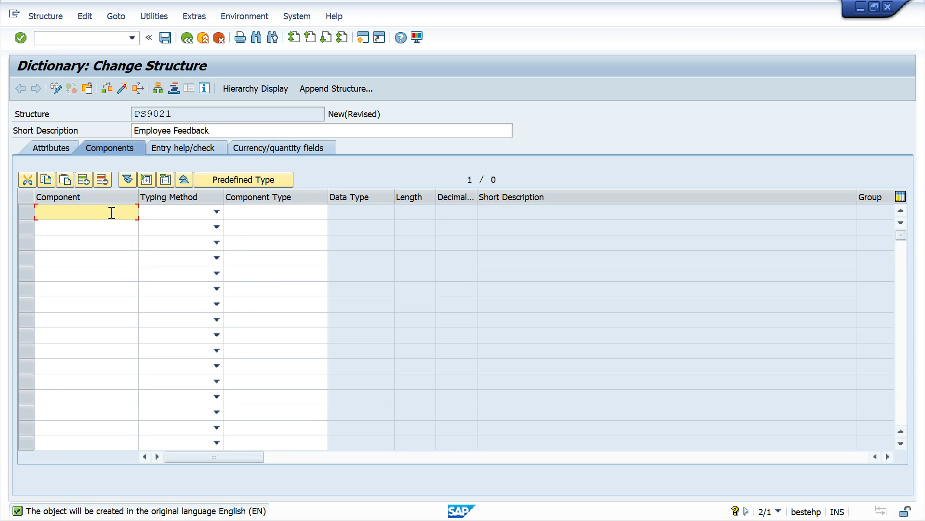
type("leadership")
key("Tab")
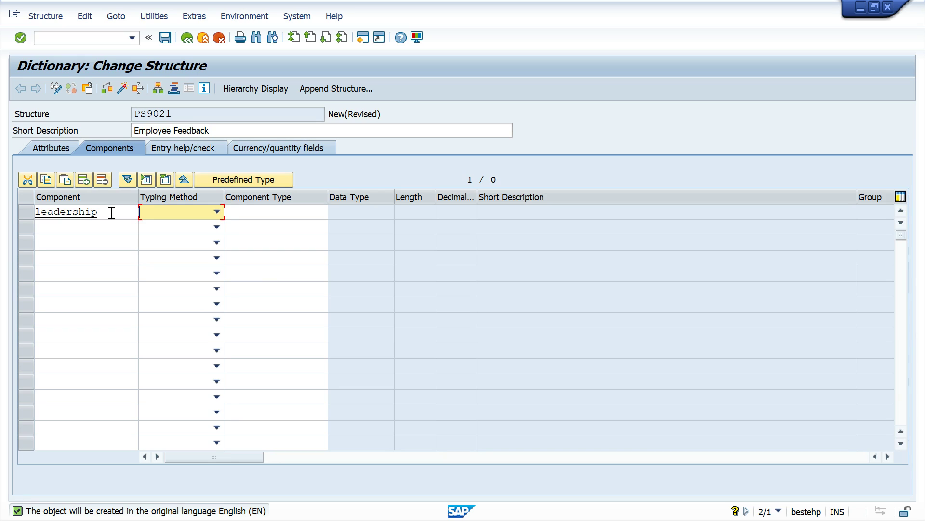
left_click(90, 233)
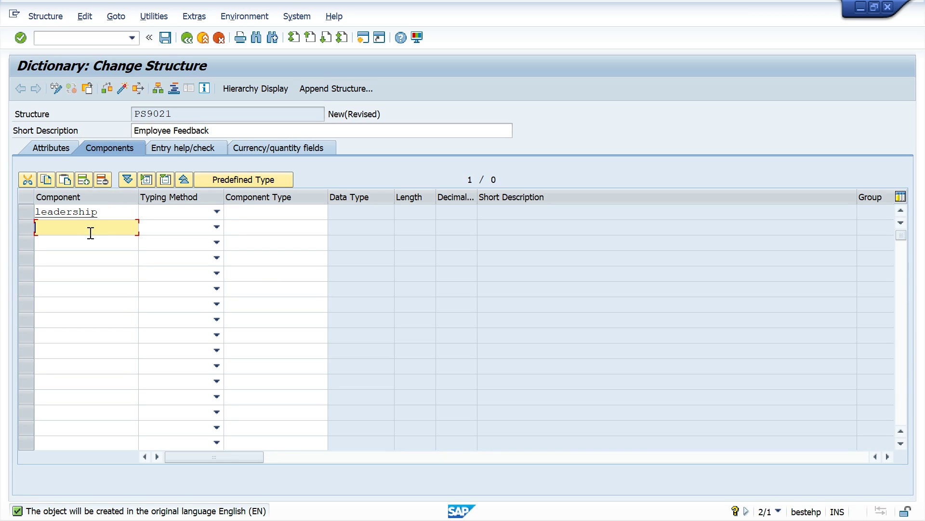
type("Team")
Step: Set both components' typing method to 1 Types and give leadership component type ZDE_FEEDBACK
left_click(192, 215)
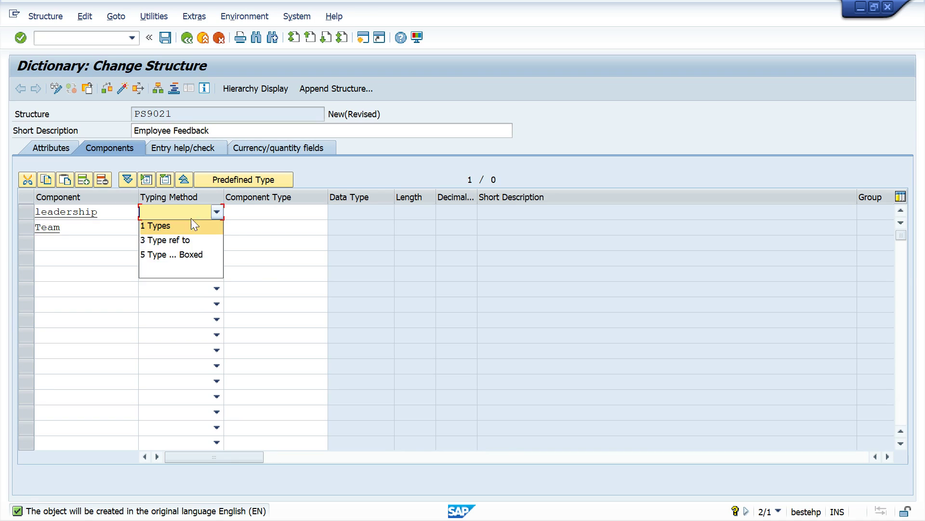
left_click(191, 222)
left_click(182, 230)
left_click(180, 241)
left_click(252, 212)
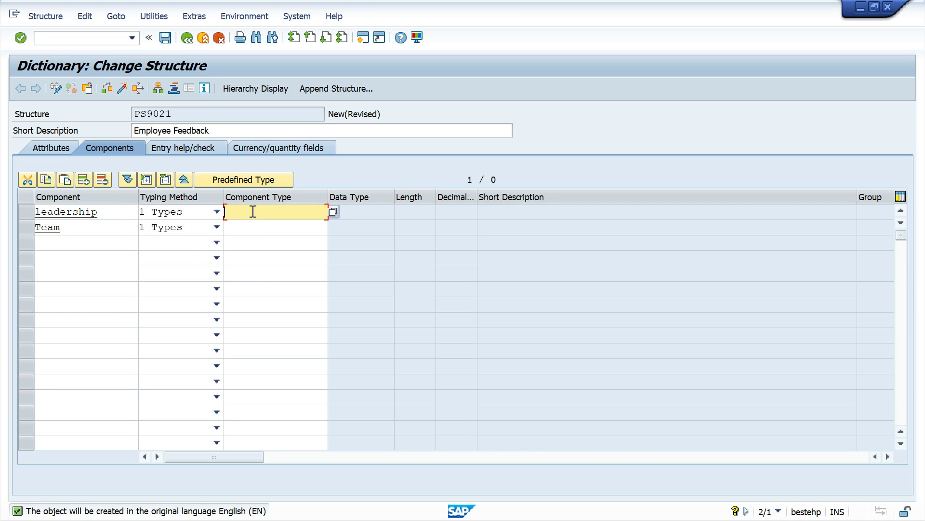
type("zde_feedback")
Step: Confirm ZDE_FEEDBACK and save structure PS9021 as a local object
key("Return")
double_click(254, 211)
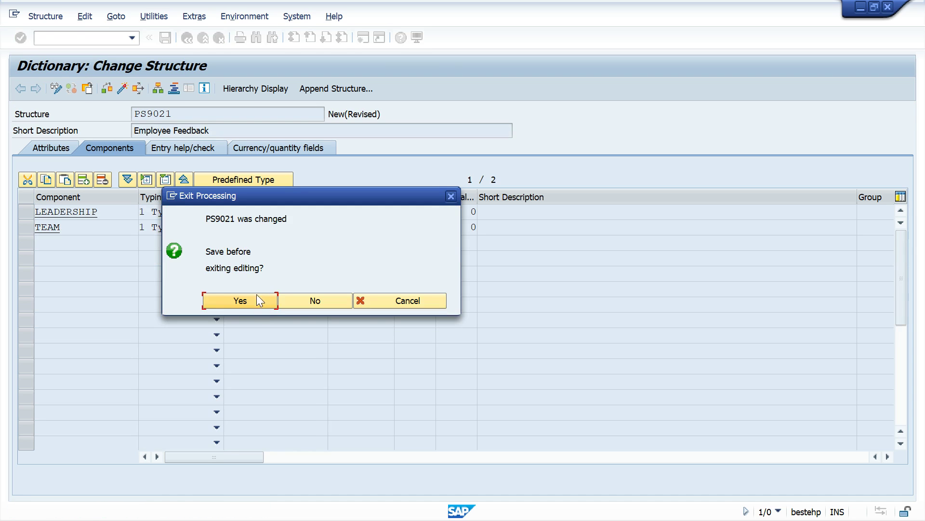
left_click(255, 297)
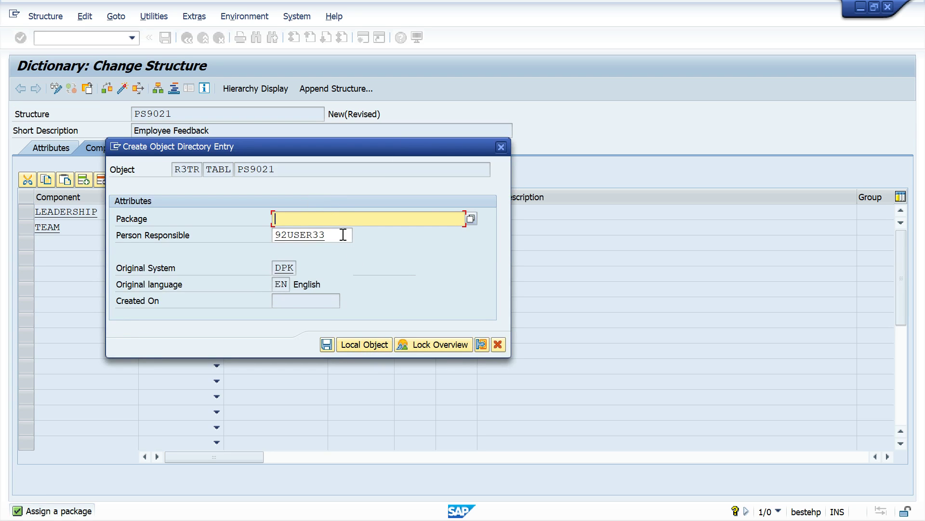
left_click(361, 345)
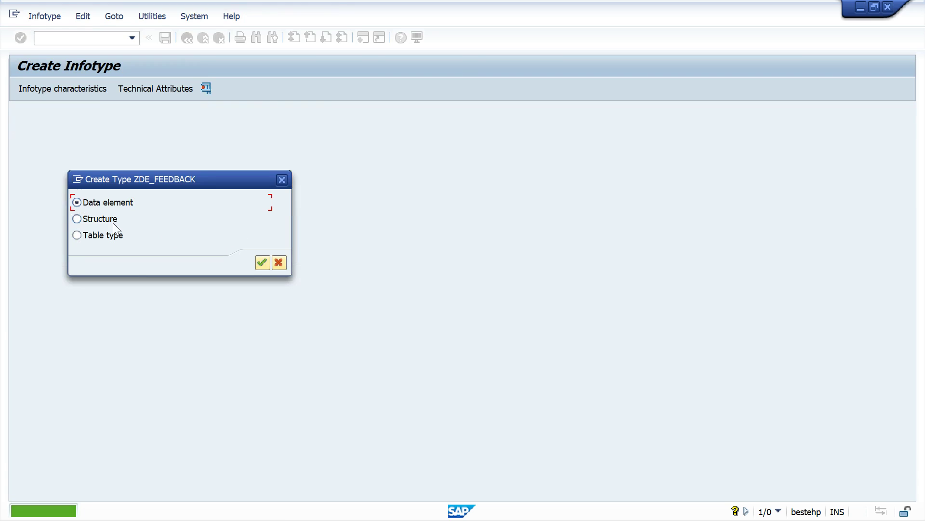
Step: Create ZDE_FEEDBACK as a data element with a feedback description and domain ZDO_FEEDBACK
left_click(263, 263)
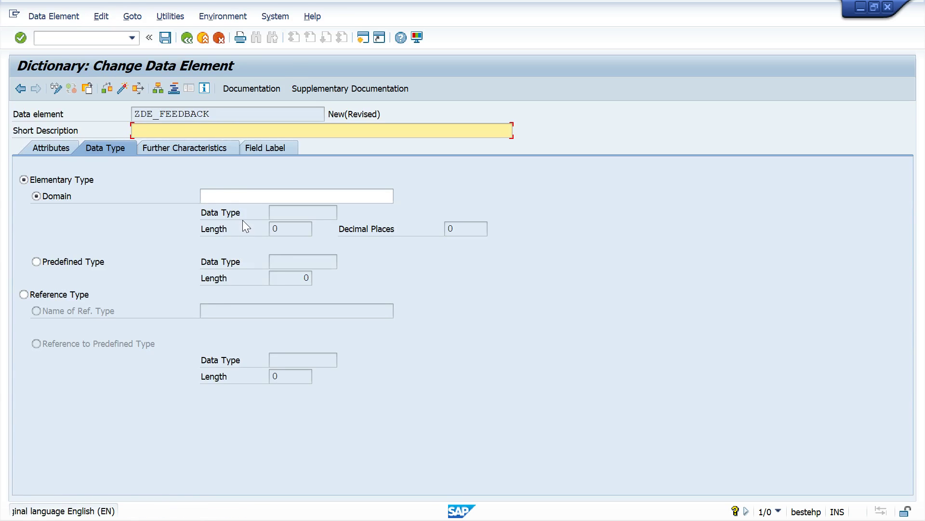
type("E")
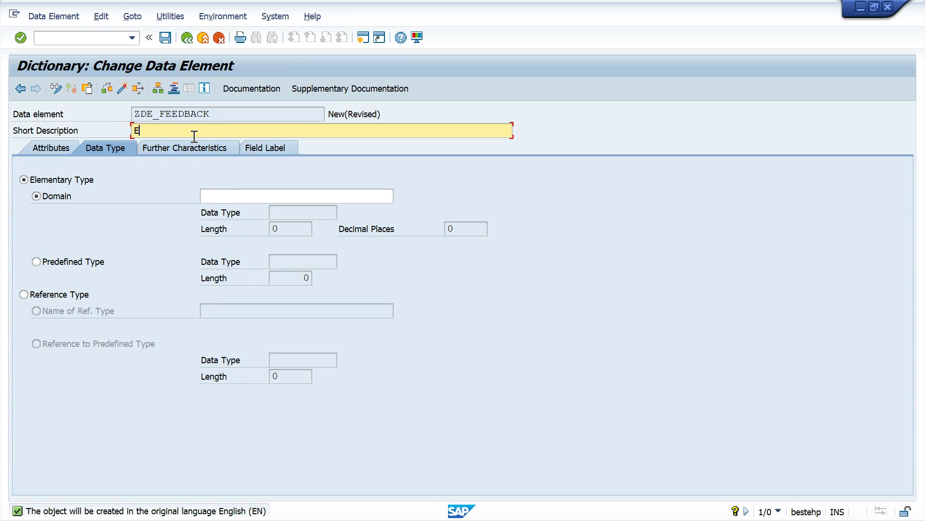
type("mplo")
key("BackSpace")
key("BackSpace")
type("Feedback")
left_click(238, 197)
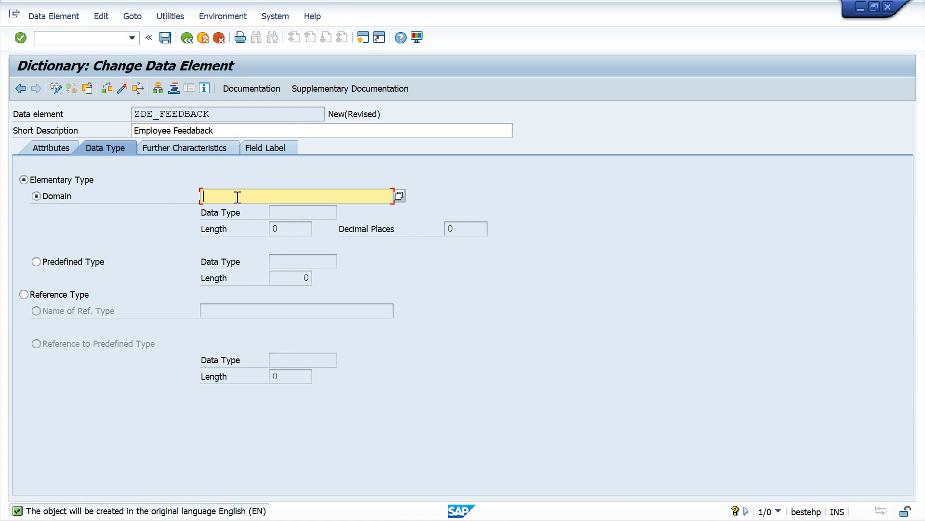
type("zdo_")
type("feedback")
key("Return")
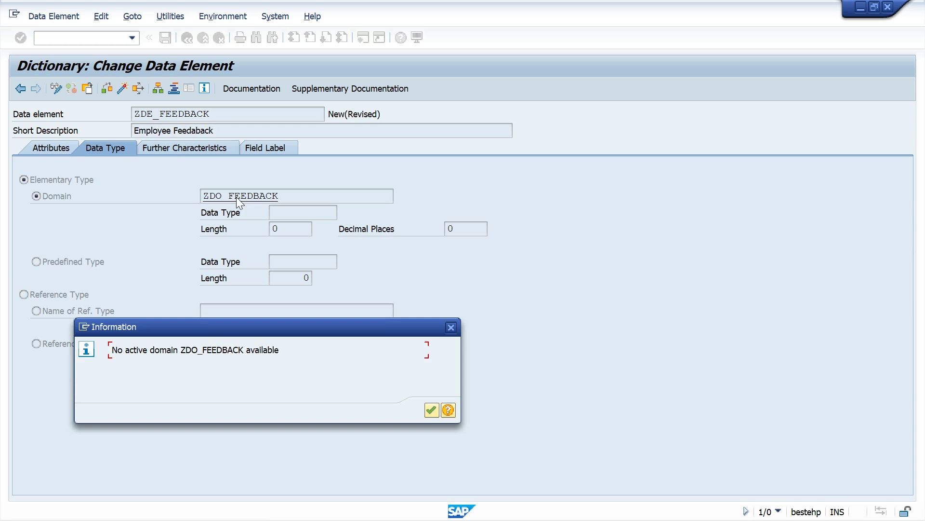
Step: Dismiss the inactive-domain message and open domain ZDO_FEEDBACK for creation, saving the data element
left_click(431, 411)
left_click(239, 194)
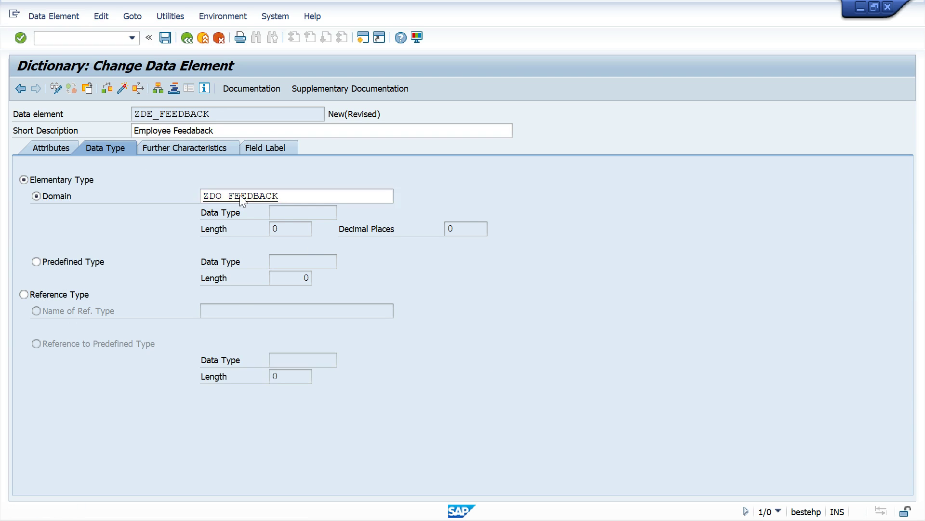
key("F3")
left_click(245, 305)
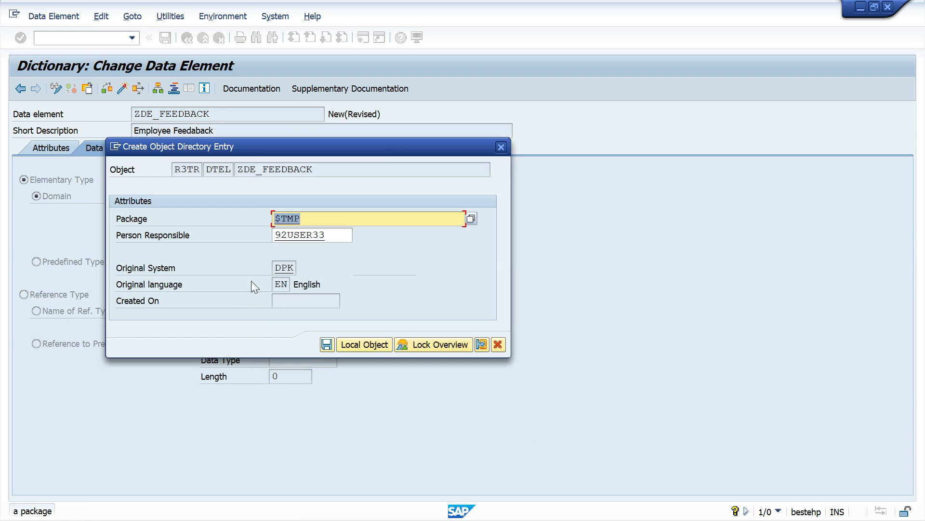
Step: Save ZDE_FEEDBACK locally and create domain ZDO_FEEDBACK as CHAR length 02 with description 'Employee Feddback'
left_click(332, 345)
left_click(253, 314)
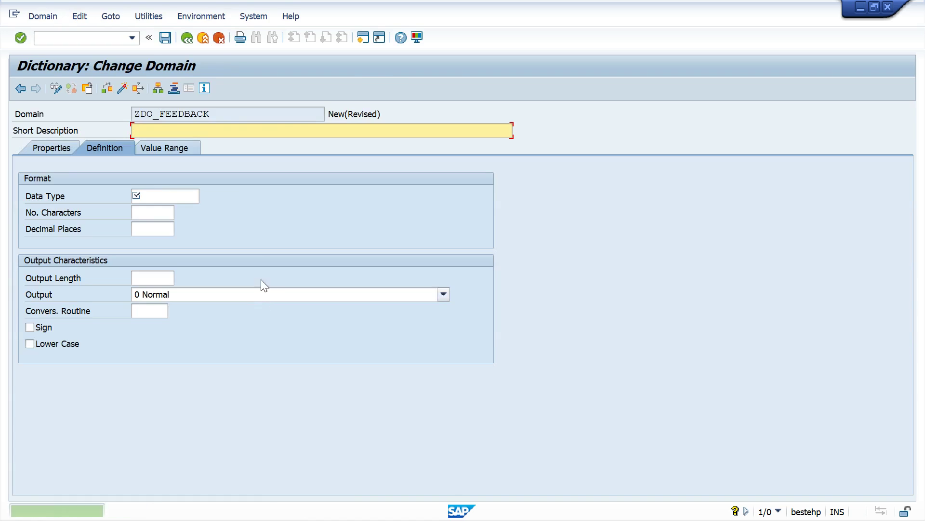
type("Em")
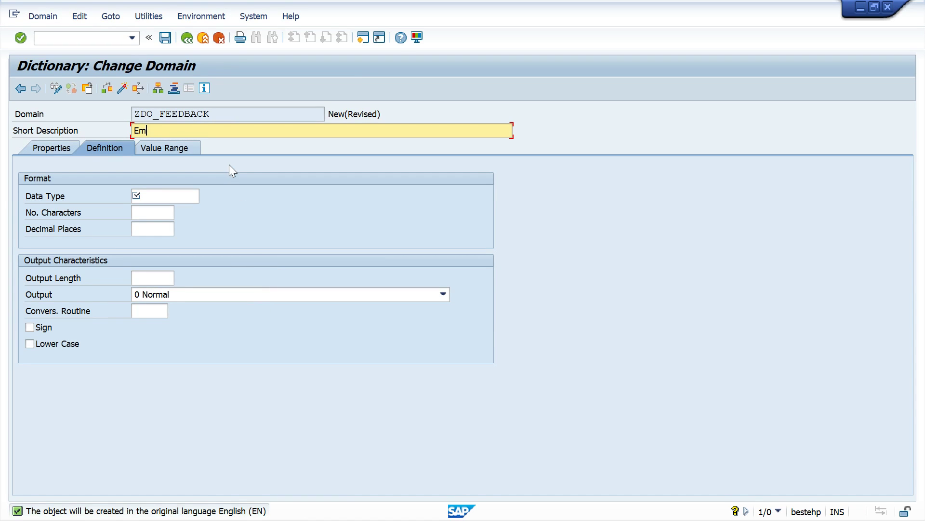
type("ployee Feddback")
left_click(169, 196)
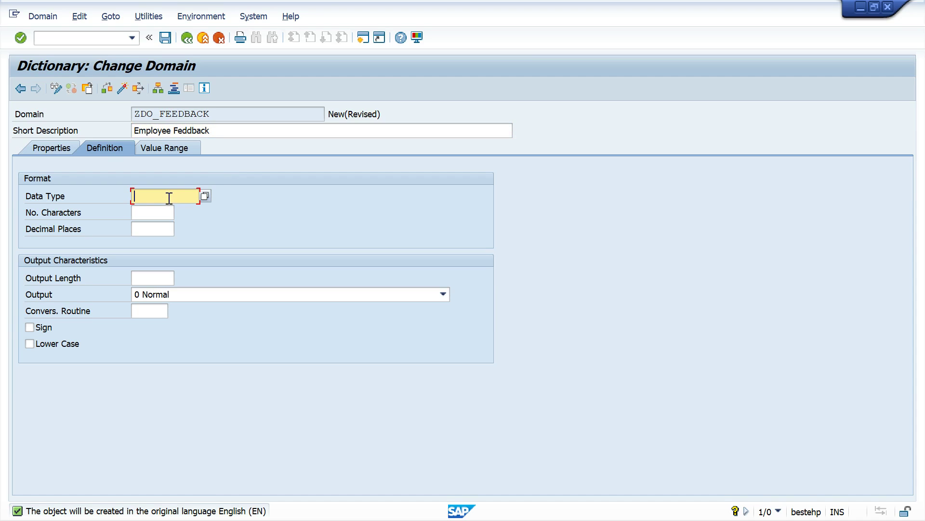
type("char")
left_click(165, 211)
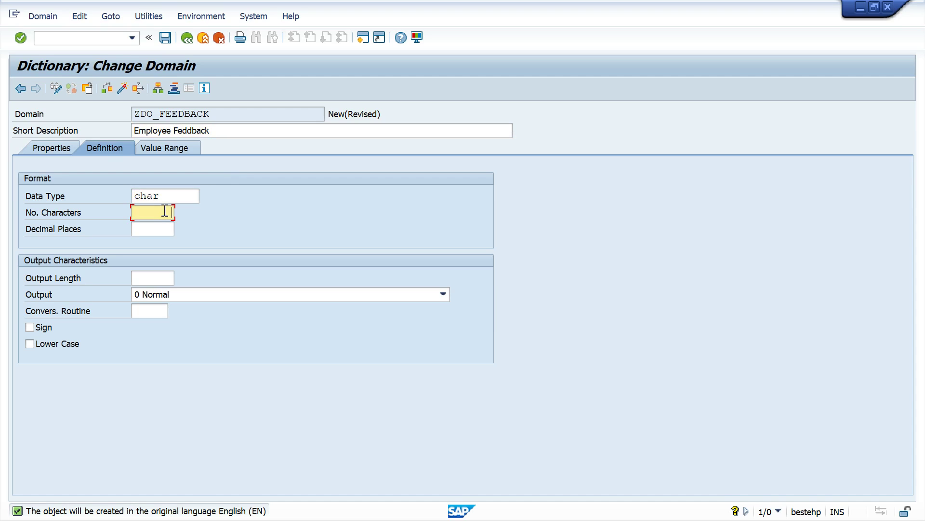
type("02")
Step: Add fixed value 01 Excellent to the domain's value range
left_click(165, 147)
type("1")
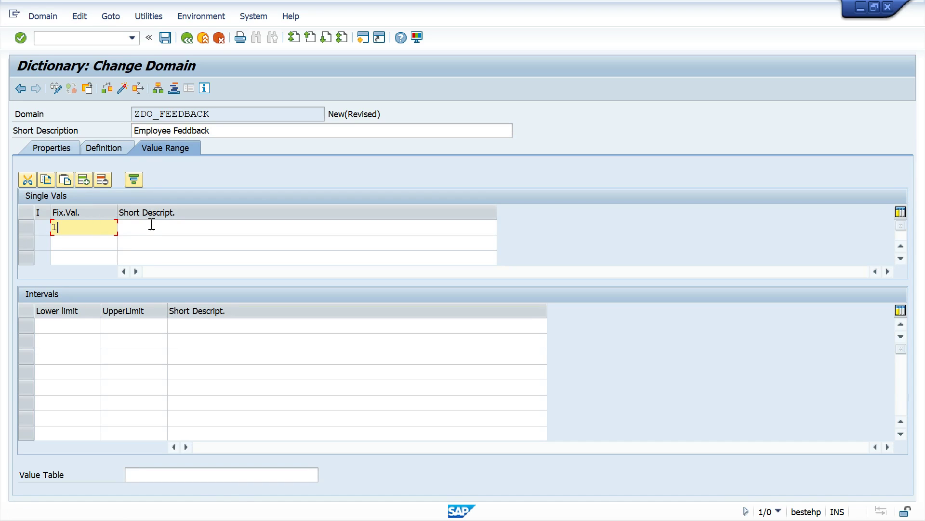
left_click(151, 224)
left_click(67, 224)
key("BackSpace")
type("01")
key("Tab")
type("Excellent")
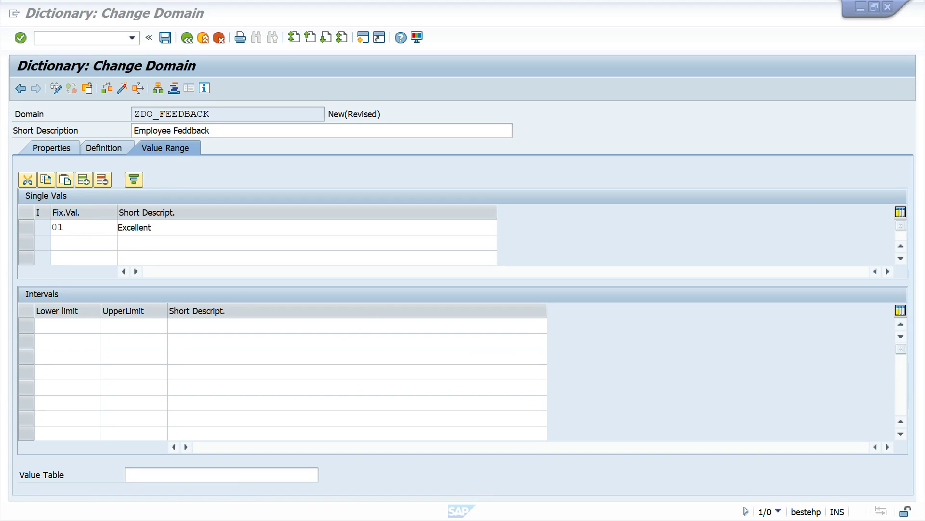
Step: Add fixed values 02 Very Good and 03 Good
left_click(98, 246)
type("02")
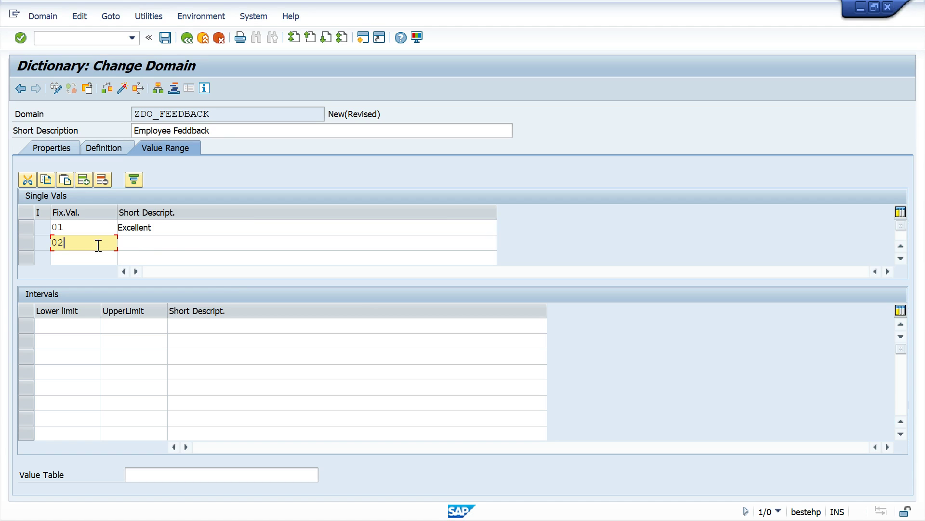
key("Tab")
type("Very Good")
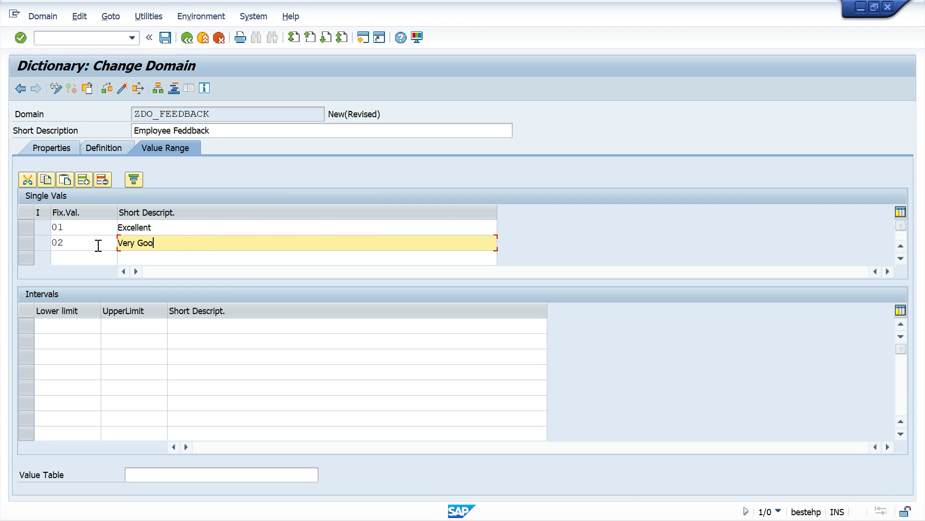
key("Tab")
type("03")
key("Tab")
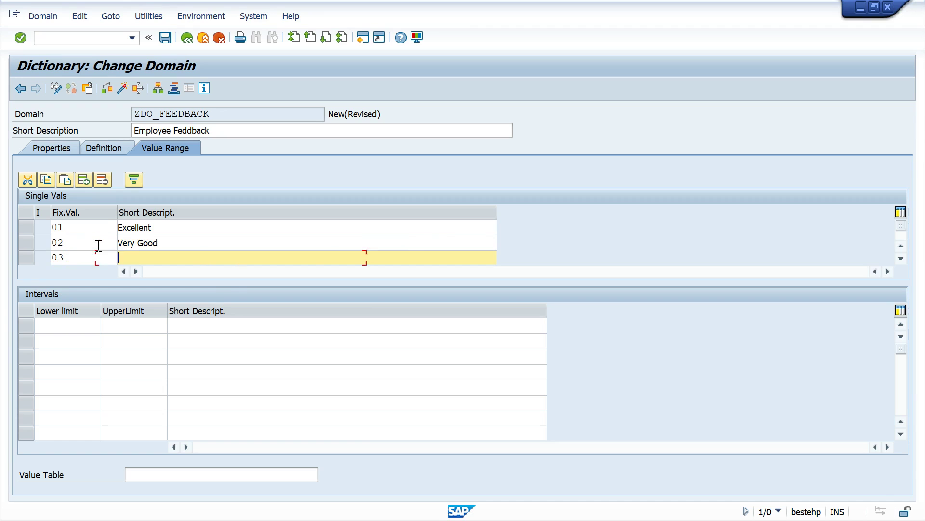
type("Good")
key("Tab")
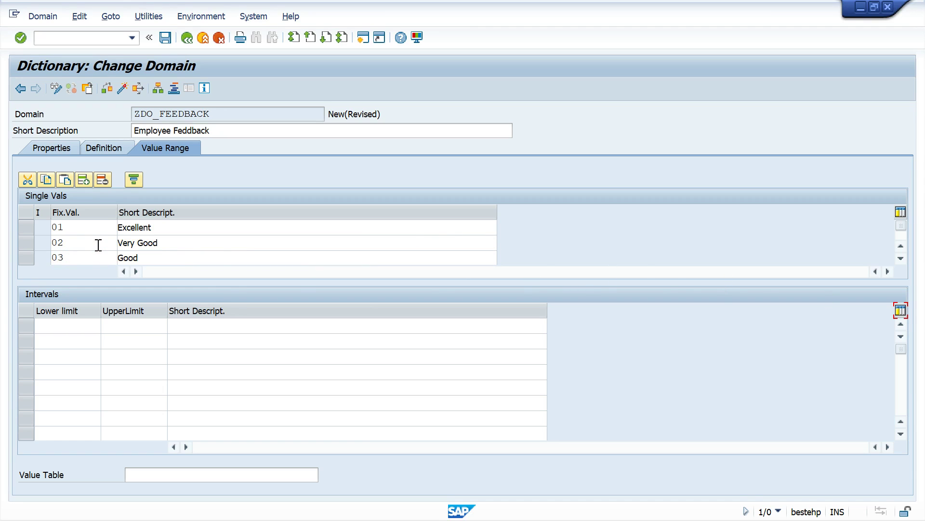
Step: Add fixed value 04 Need Improvement and save the ZDO_FEEDBACK domain
left_click(901, 259)
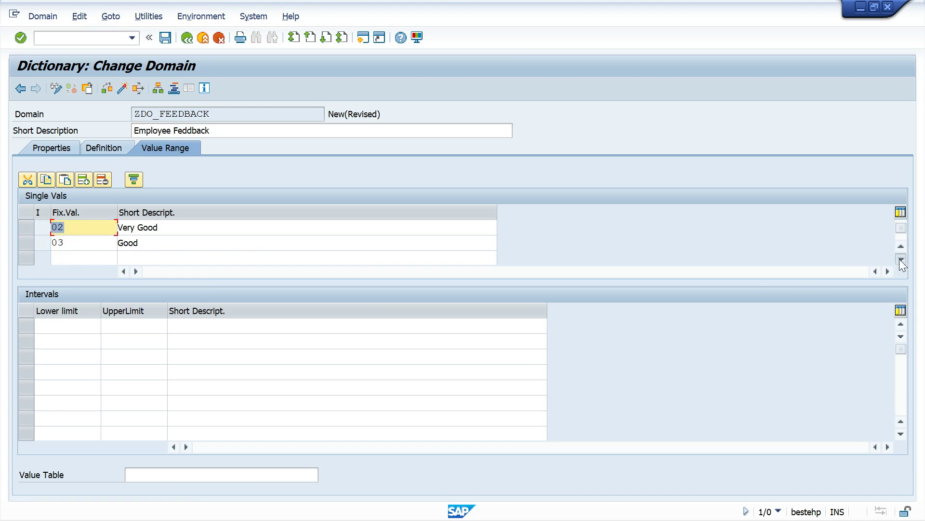
left_click(899, 258)
left_click(87, 243)
type("04")
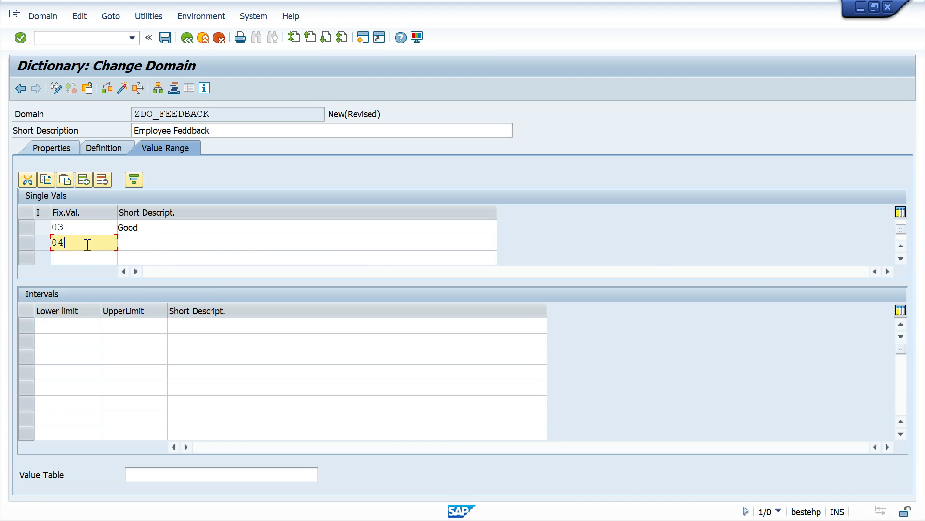
key("Tab")
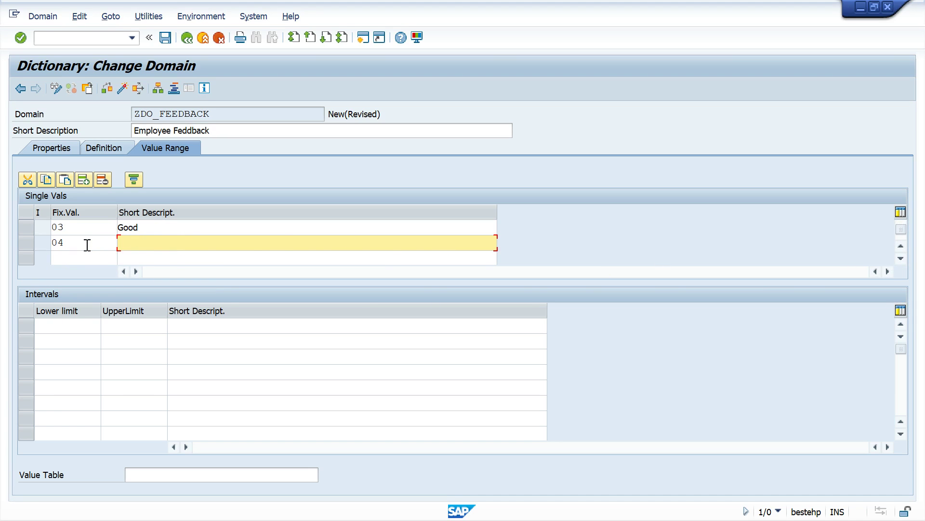
type("Need Improvement")
left_click(165, 37)
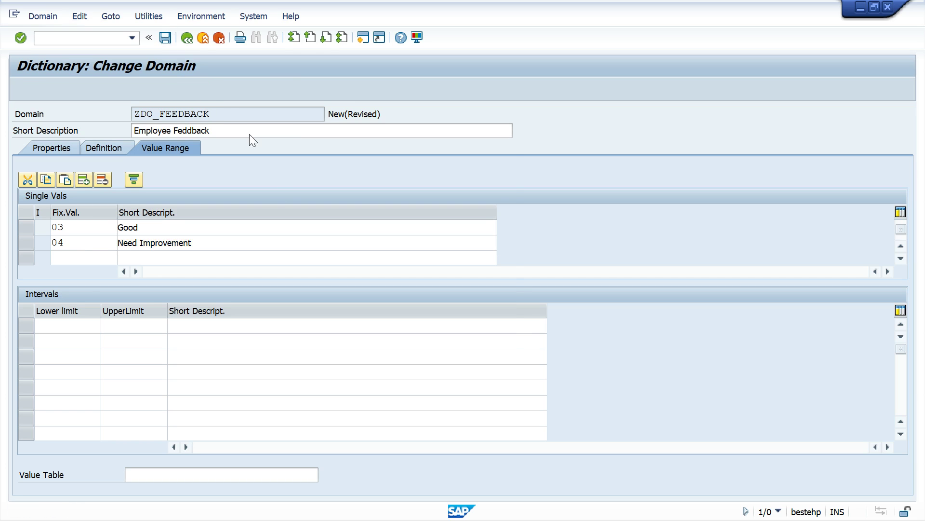
Step: Store the domain locally, then activate domain ZDO_FEEDBACK and data element ZDE_FEEDBACK
left_click(327, 344)
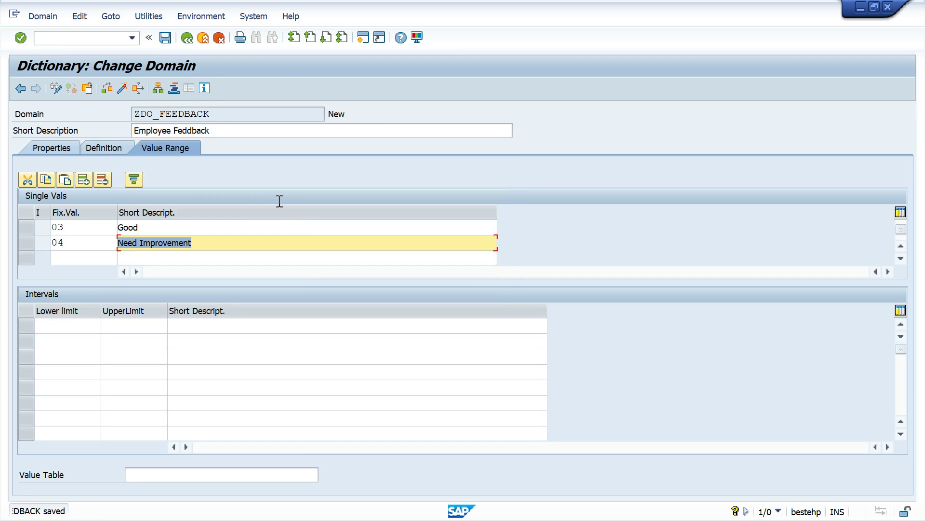
left_click(123, 88)
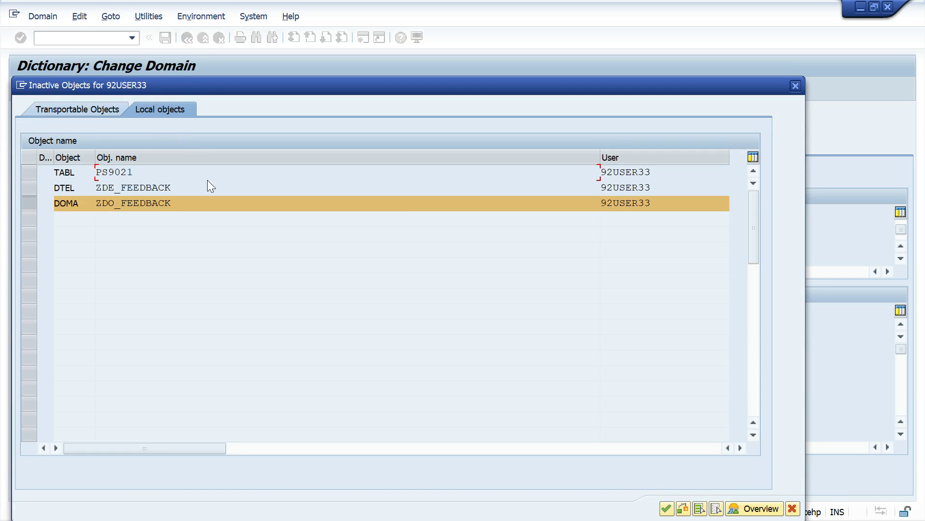
key("Return")
left_click(193, 43)
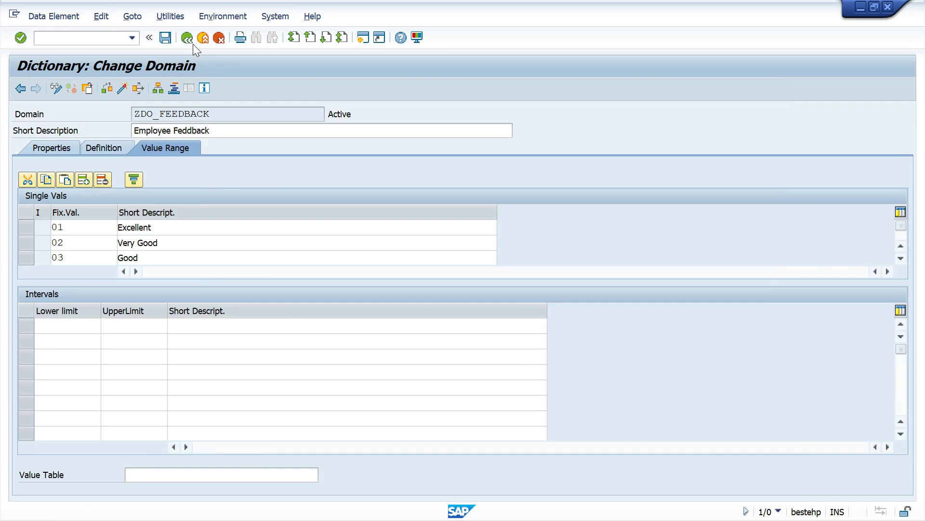
left_click(123, 88)
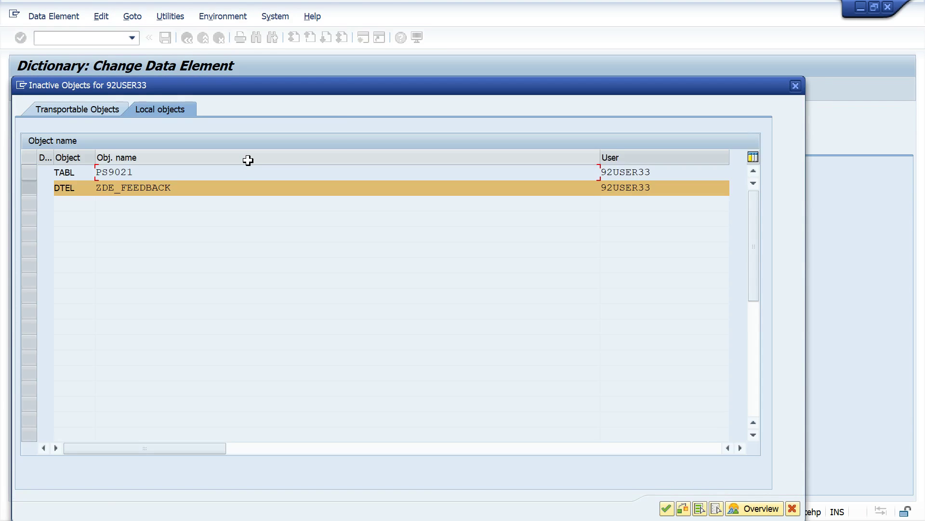
key("Return")
left_click(184, 39)
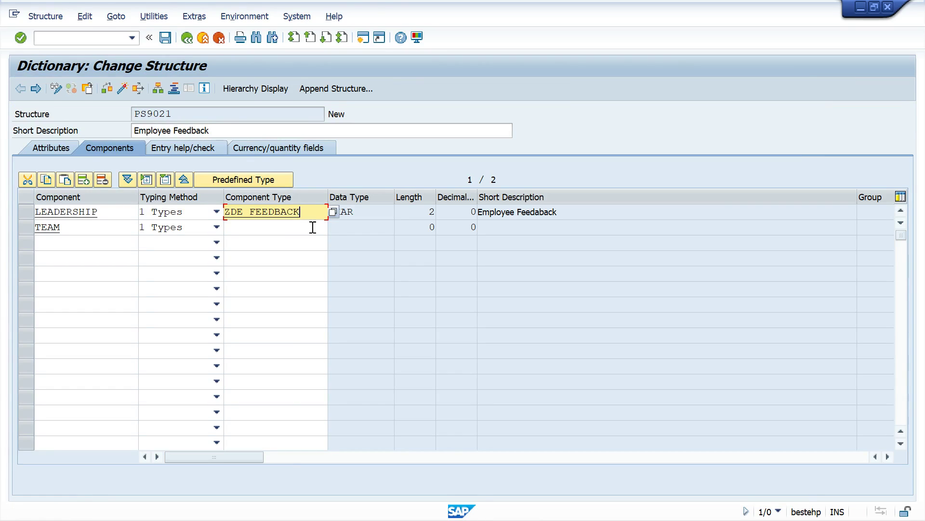
Step: Give TEAM component type ZDE_FEEDBACK, then save and activate structure PS9021 without the log
left_click(300, 228)
type("ZDE FEEDBACK")
key("Return")
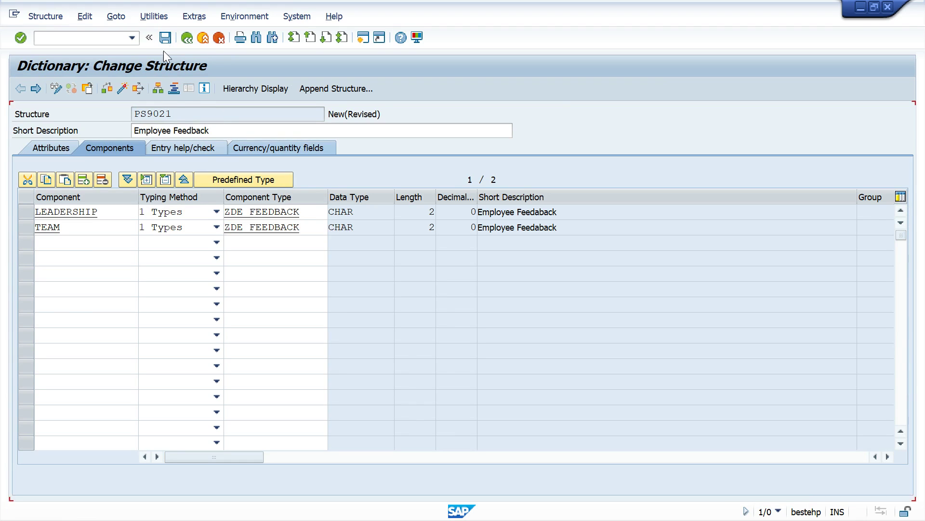
left_click(165, 38)
left_click(122, 89)
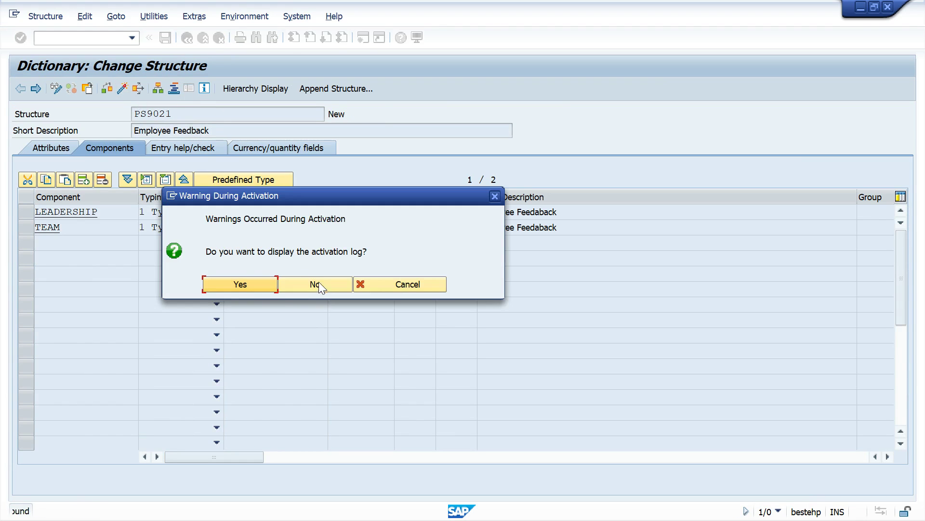
left_click(320, 282)
left_click(203, 37)
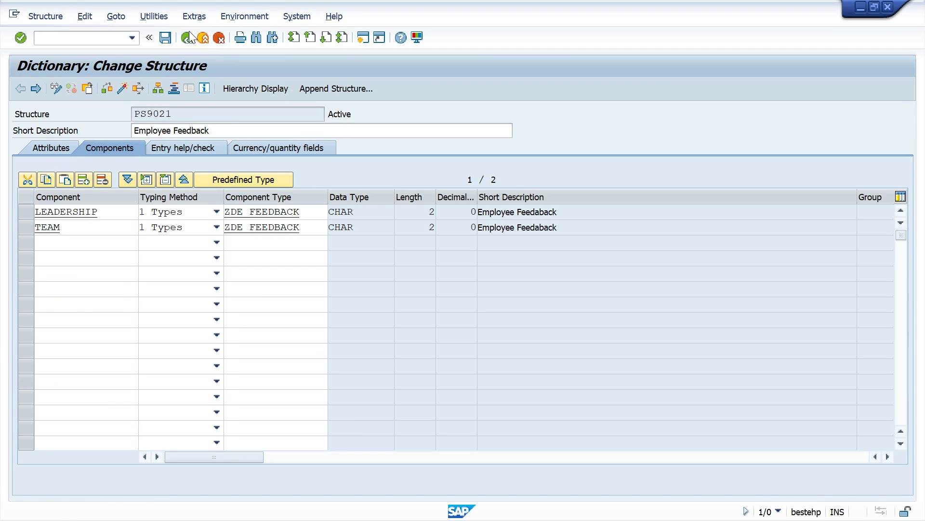
Step: Store the generated objects locally under new workbench request 'CU:TR for infotype custom' and acknowledge the notes
left_click(327, 344)
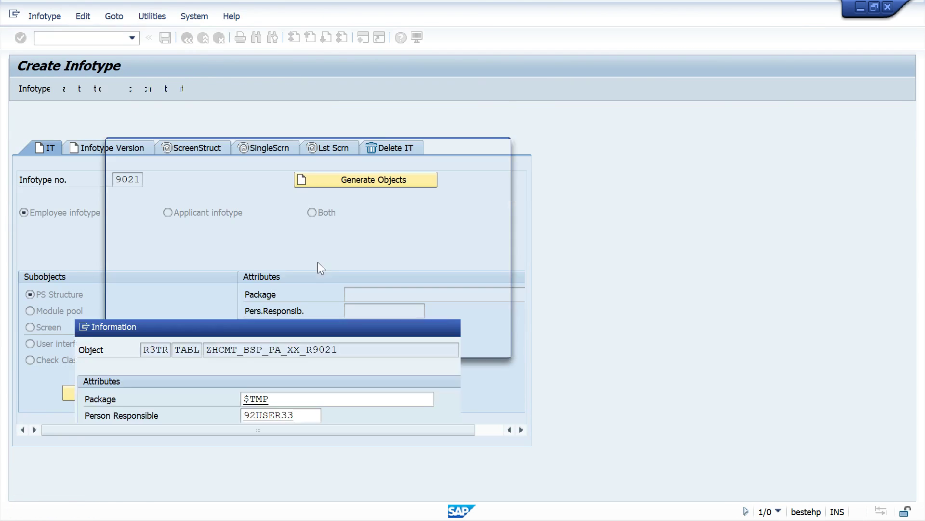
left_click(431, 410)
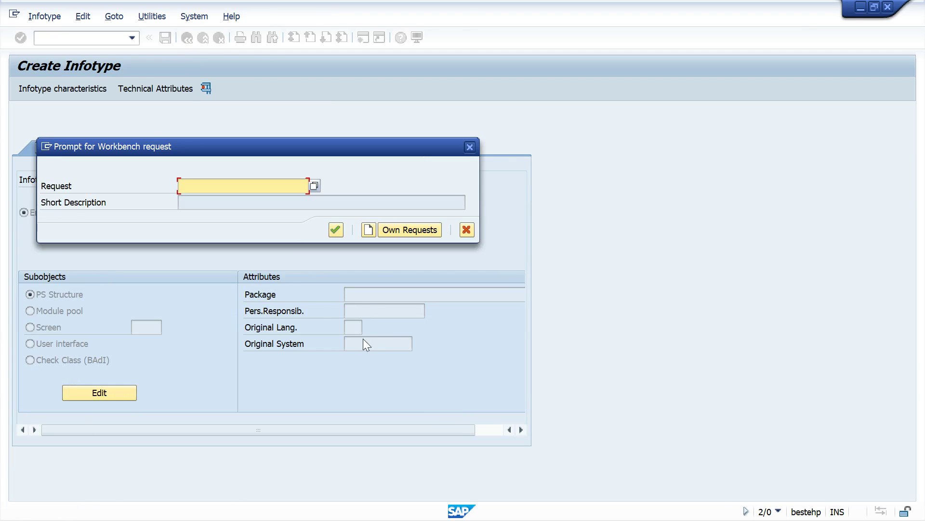
left_click(374, 228)
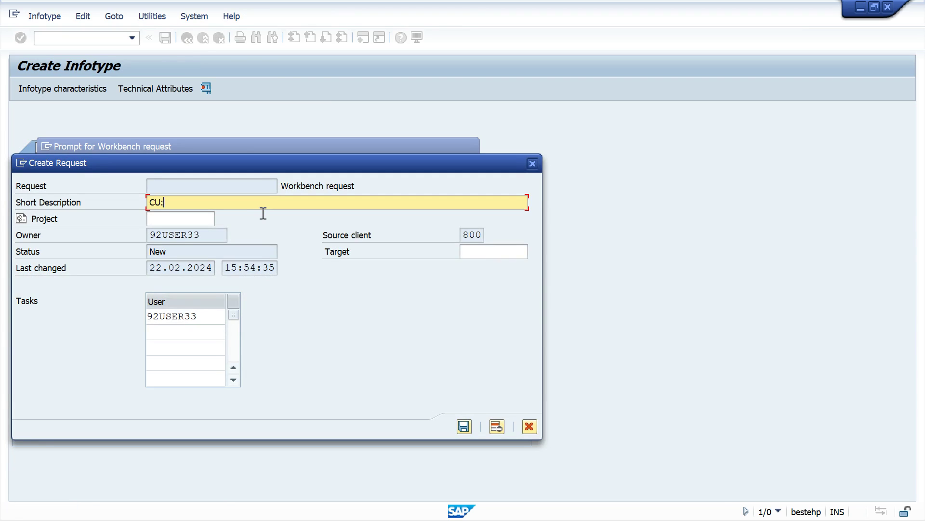
type("CU:TR for infotype custom")
key("Return")
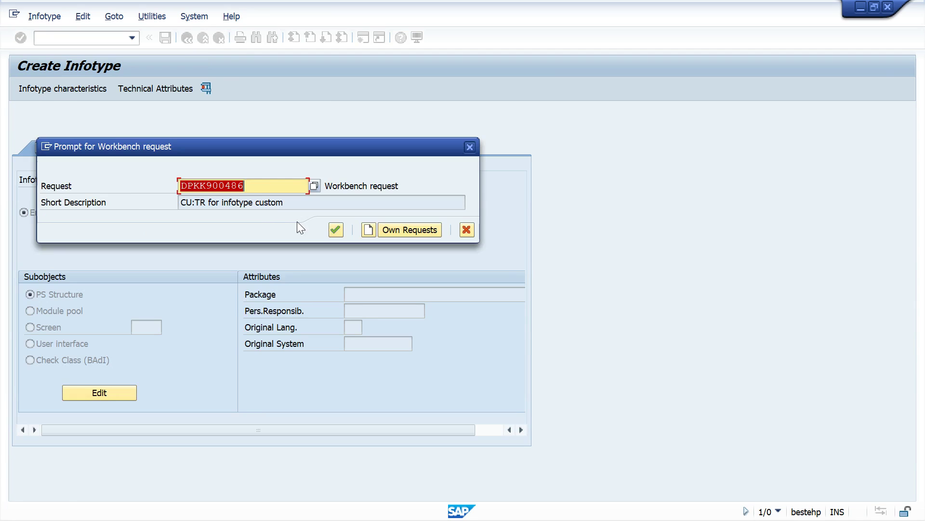
left_click(336, 229)
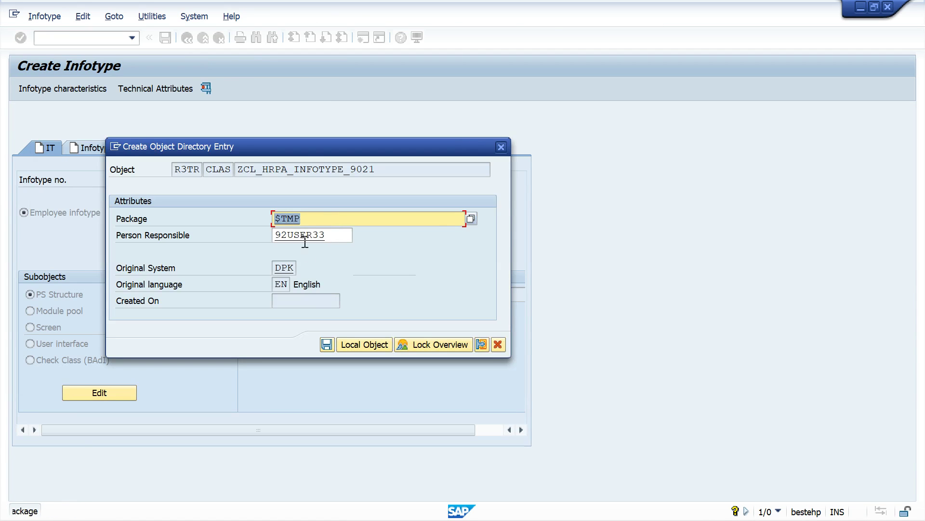
left_click(327, 343)
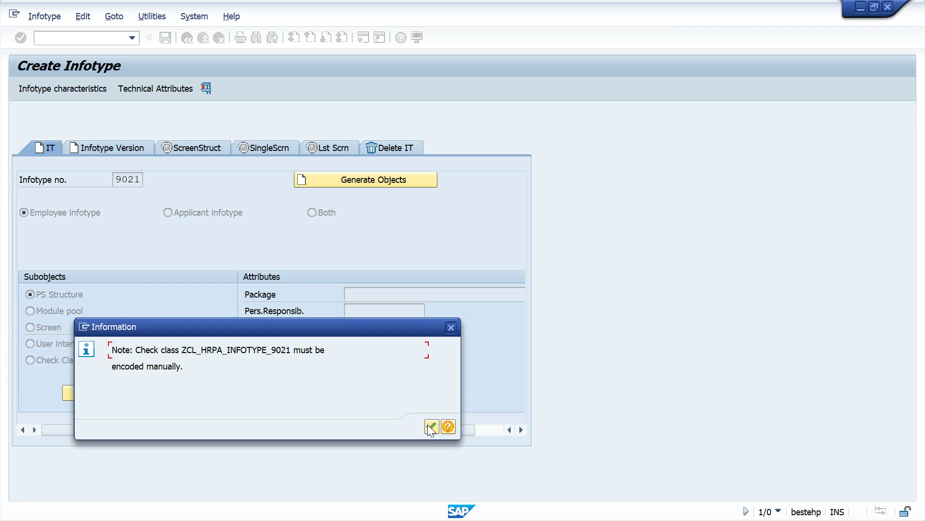
left_click(431, 427)
left_click(432, 427)
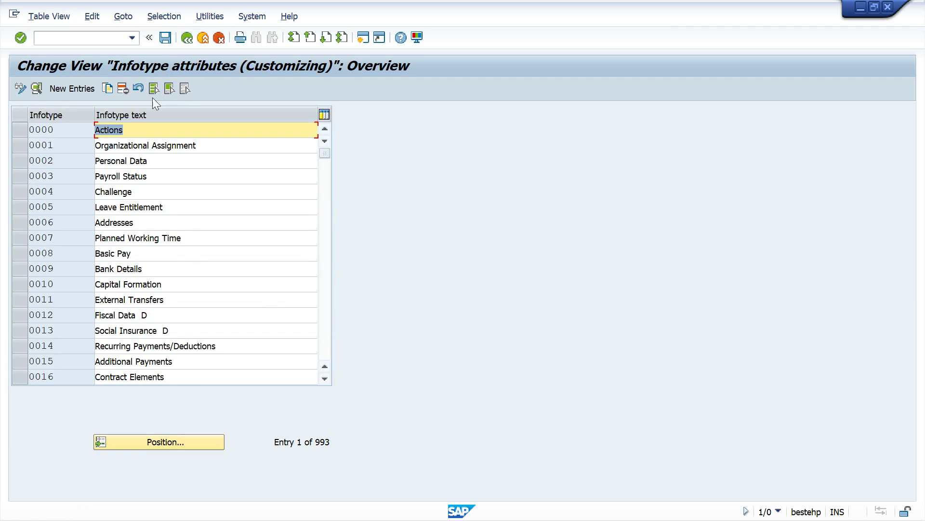
Step: Locate infotype 9020 in the attributes list and copy its entry
left_click(195, 440)
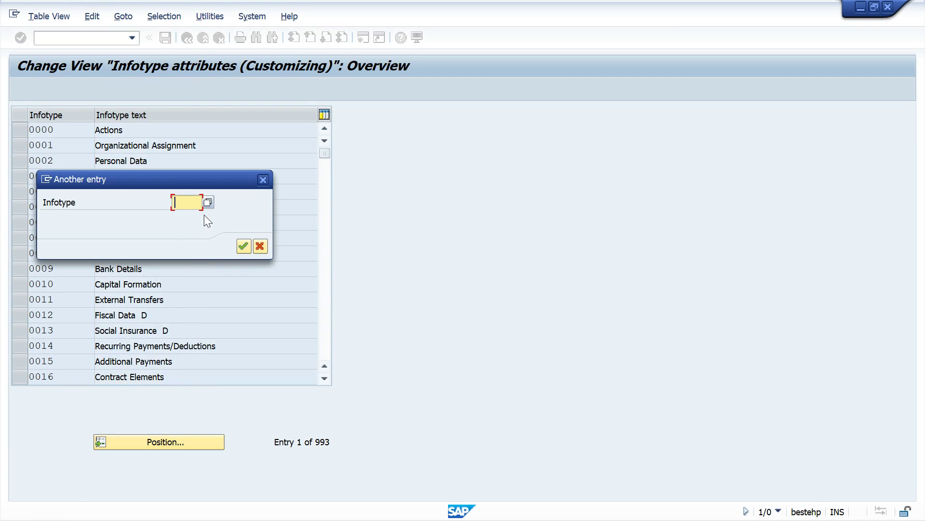
type("90")
left_click(205, 214)
key("Return")
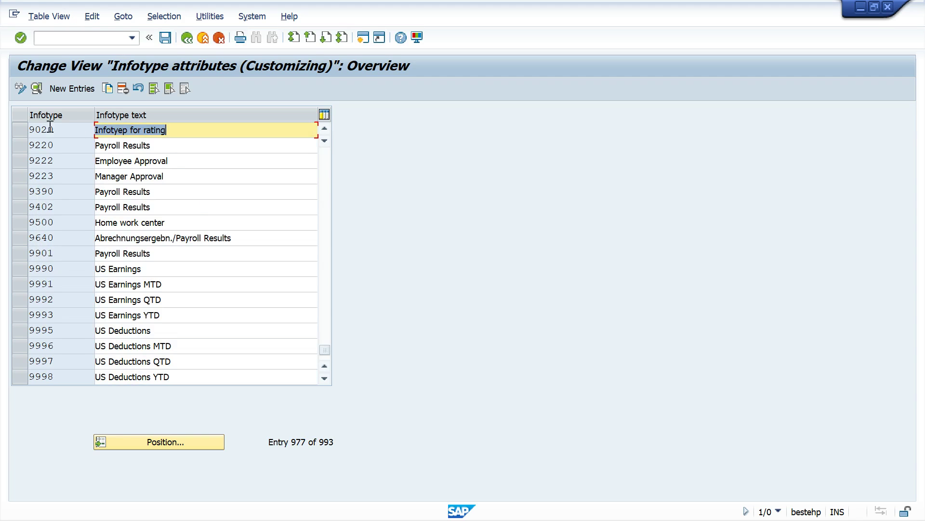
left_click(21, 130)
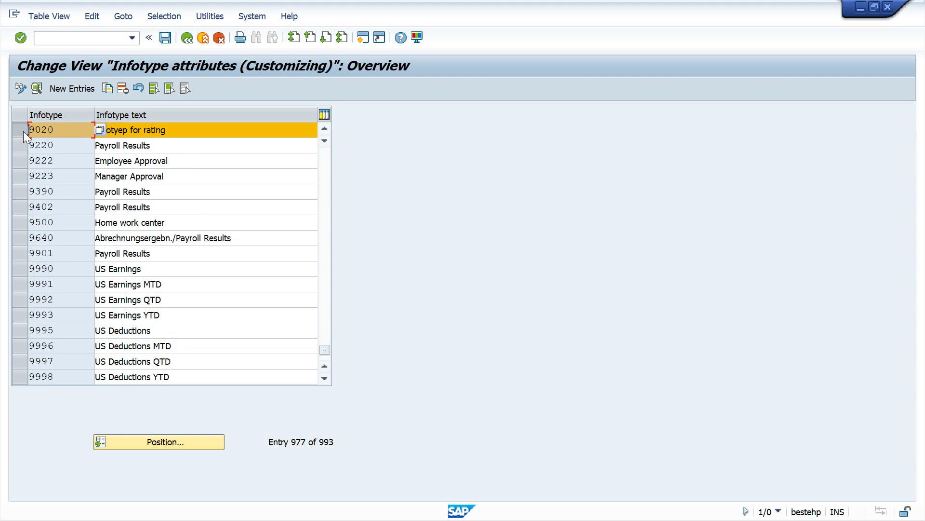
left_click(108, 88)
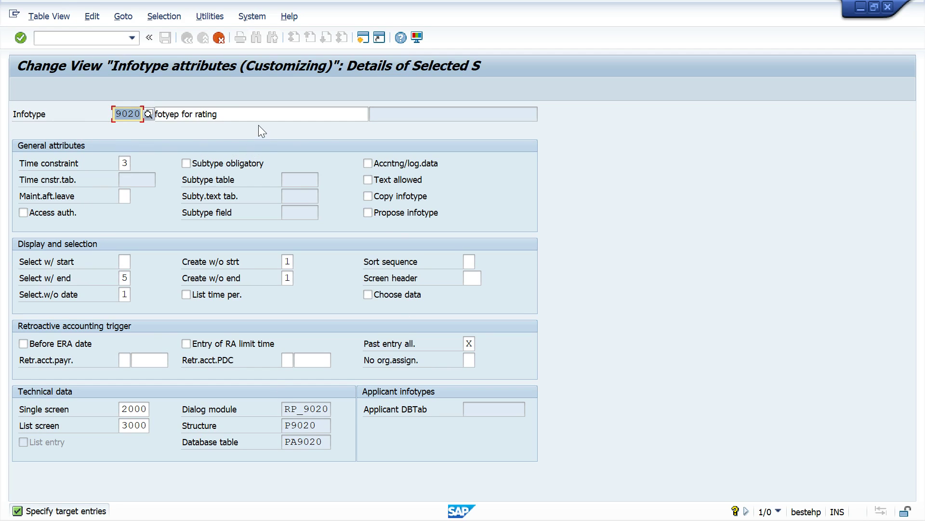
Step: Change the copied entry to infotype 9021 with text 'Employee Feedback'
left_click(221, 115)
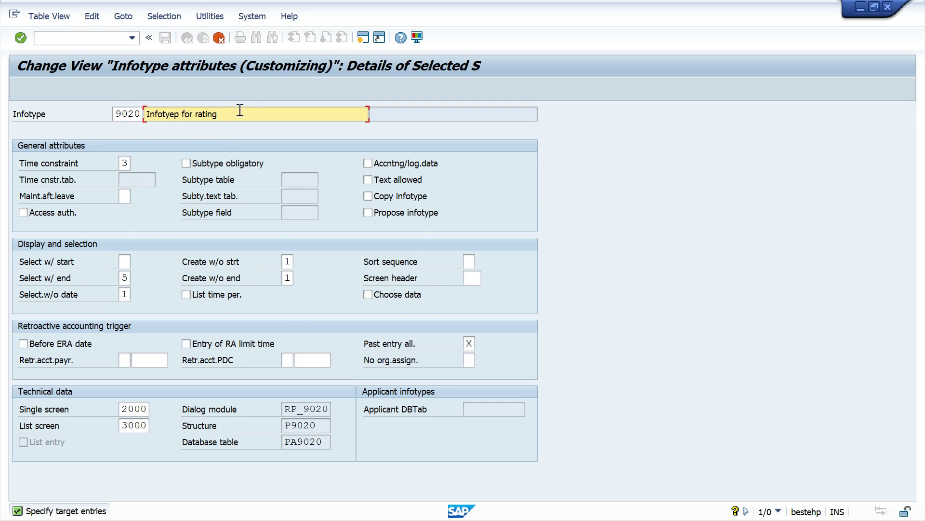
left_click_drag(240, 110, 146, 114)
left_click(133, 116)
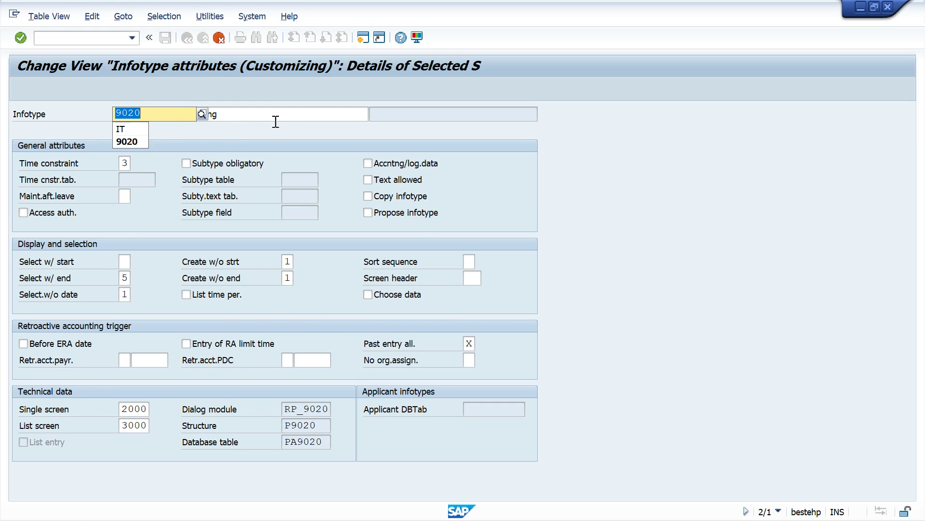
left_click(253, 114)
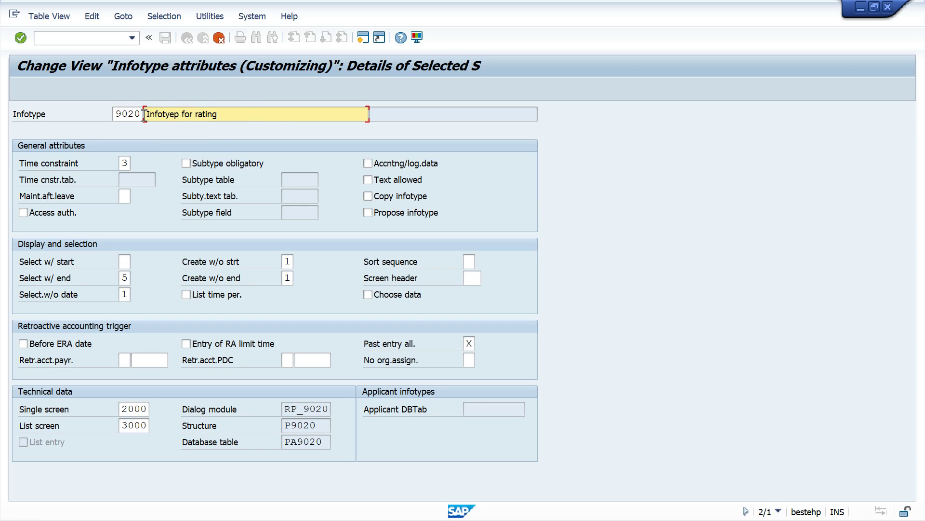
left_click(144, 115)
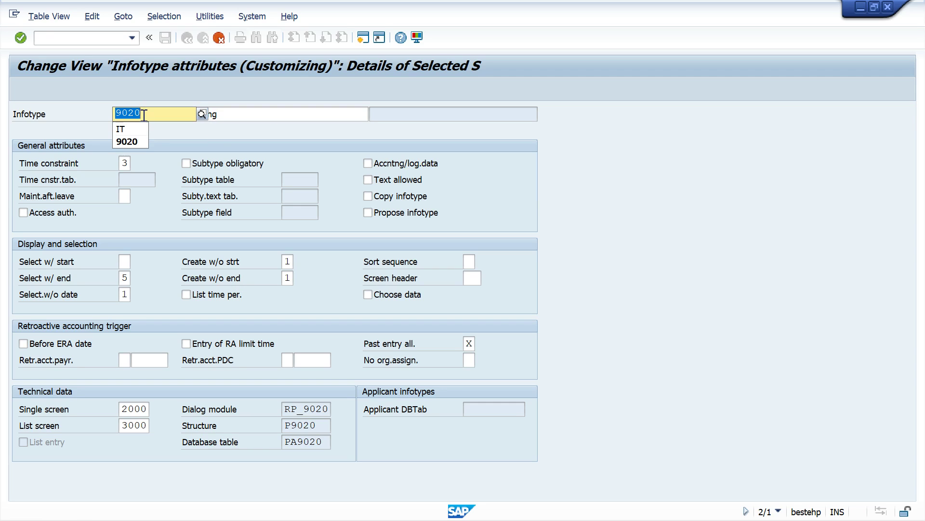
type("9020")
key("Return")
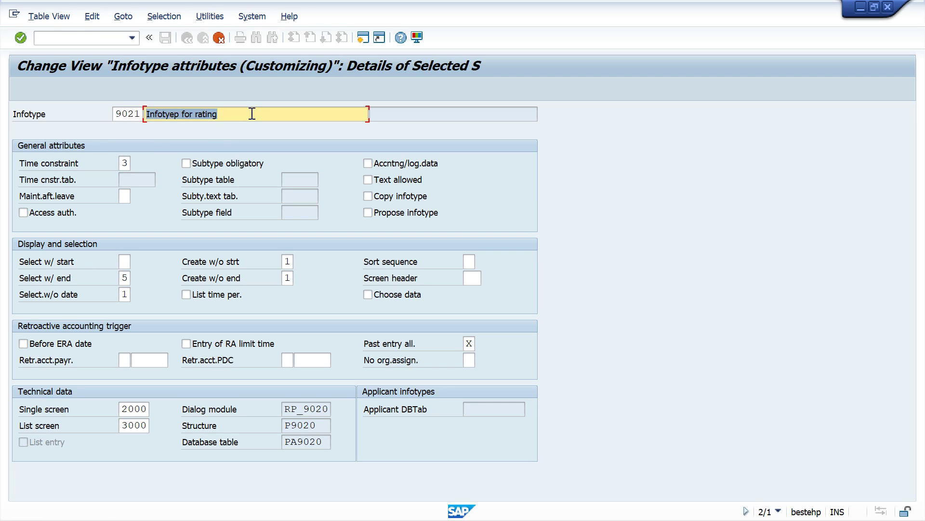
type("Employee")
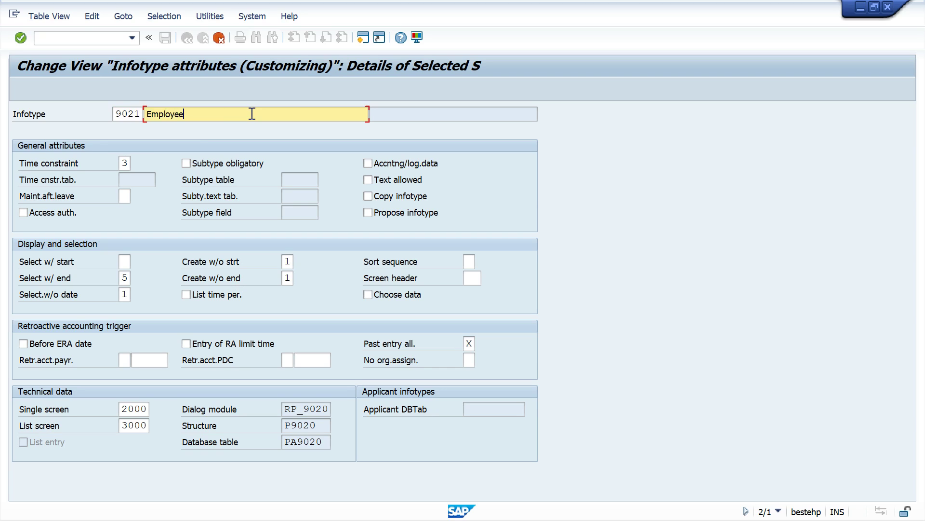
type("s")
key("BackSpace")
type("Feedback")
key("F3")
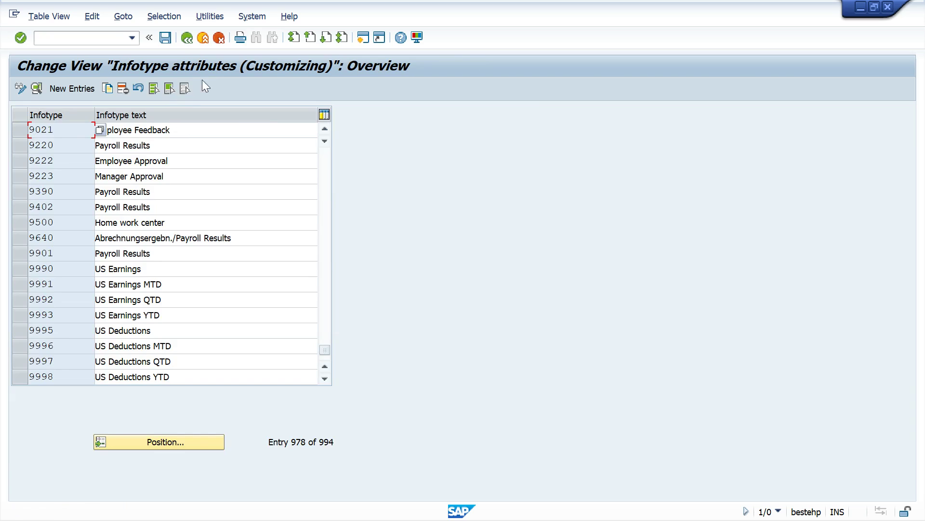
Step: Save the entry under new customizing request 'CU:Custom Infotype', selected from Own Requests
key("F3")
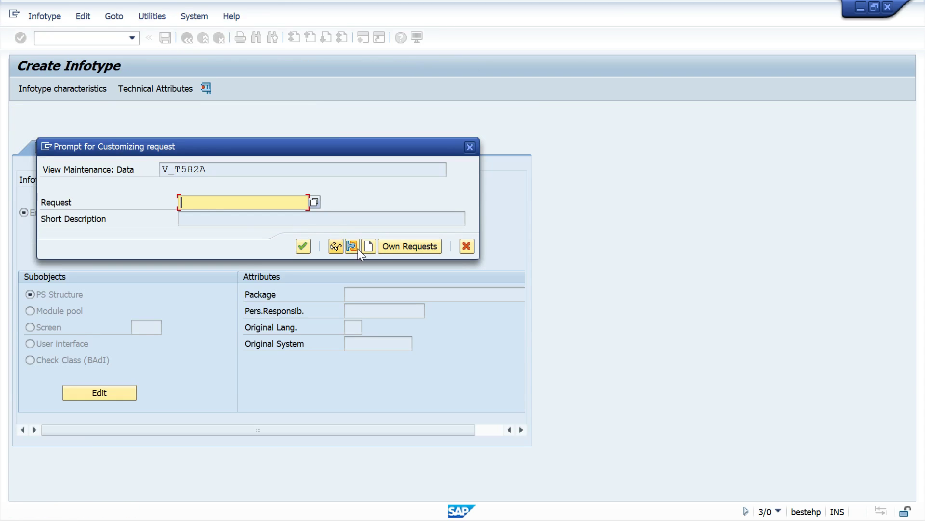
left_click(368, 246)
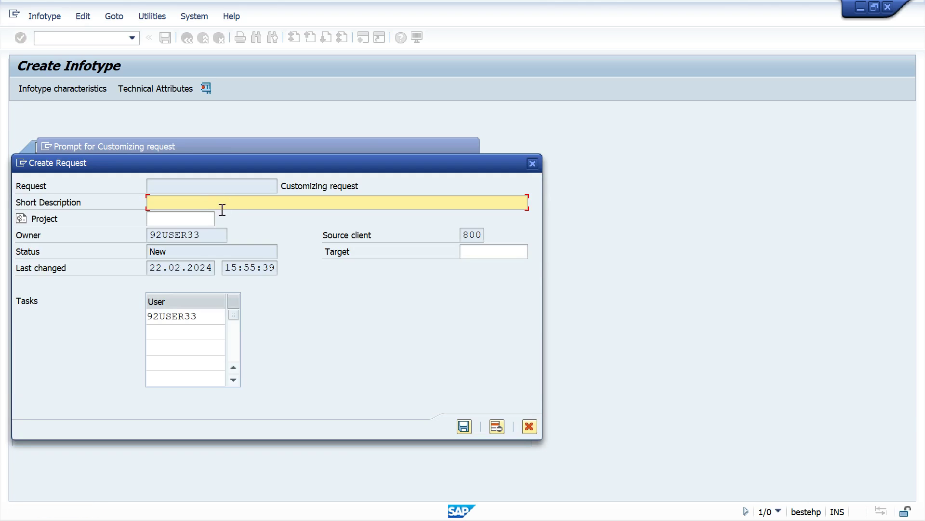
left_click(530, 426)
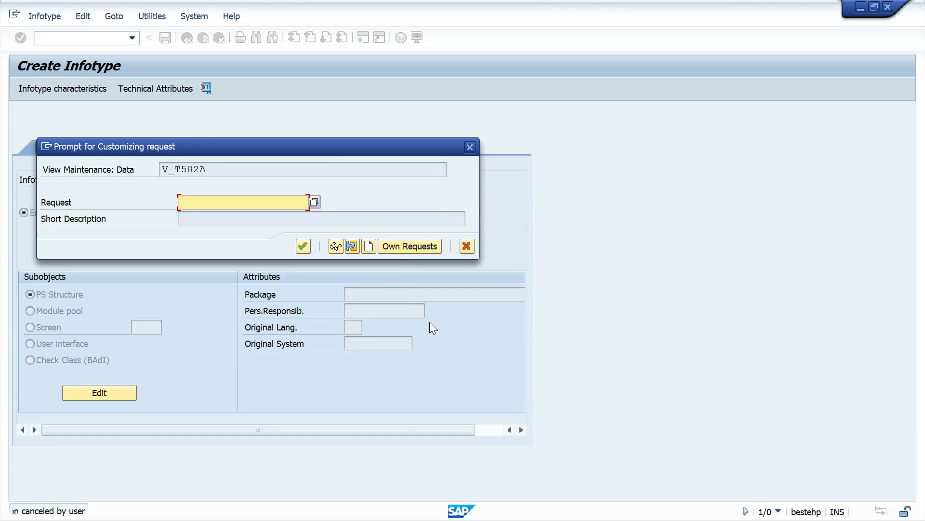
left_click(400, 245)
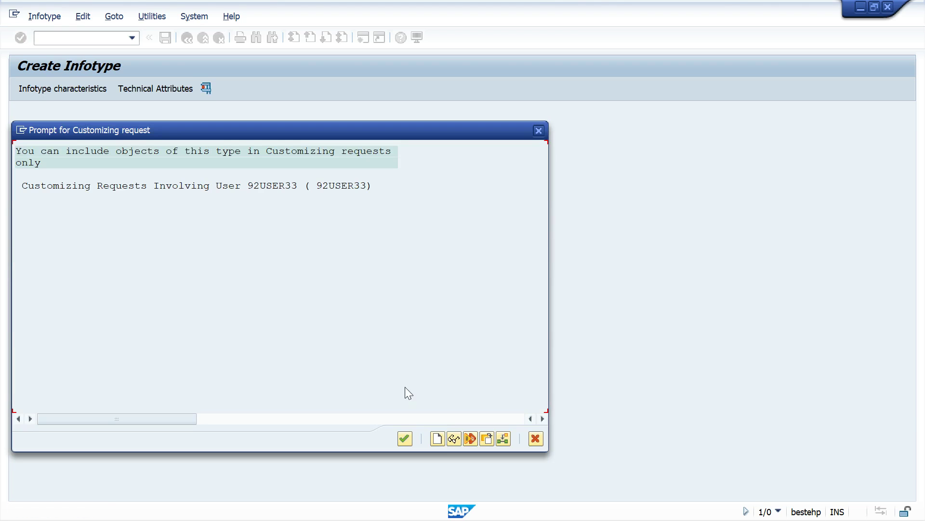
left_click(437, 440)
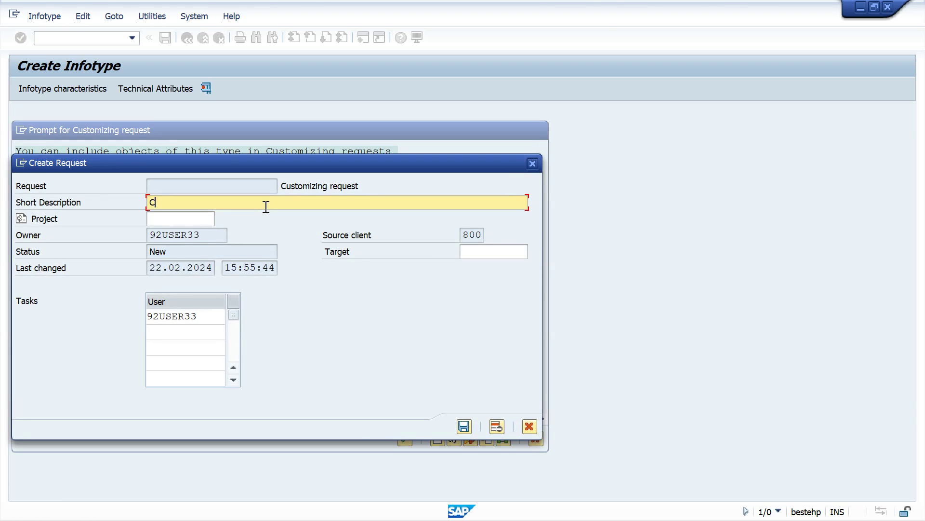
type("CU:Custom Infotype")
key("Return")
double_click(173, 256)
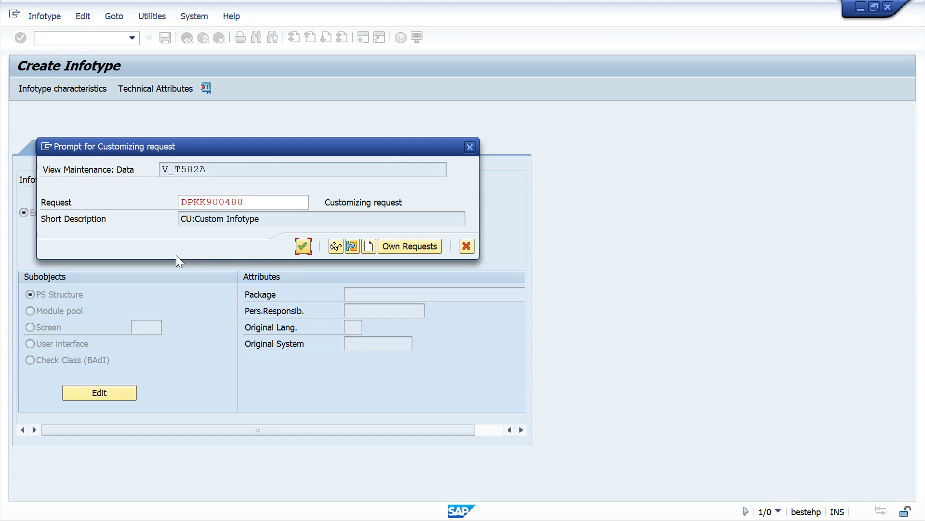
Step: Save the infotype 9021 attributes under the transport request and return to Create Infotype
left_click(302, 247)
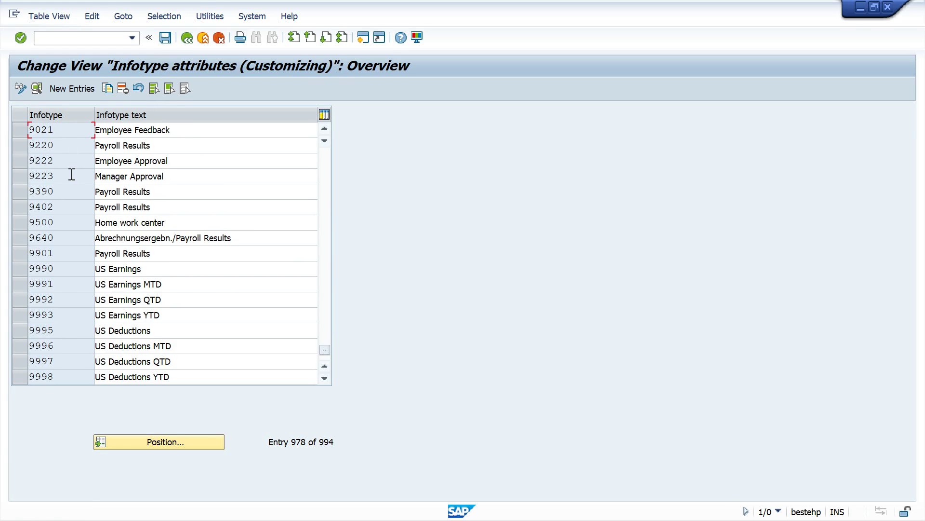
scroll(72, 175, "up", 1)
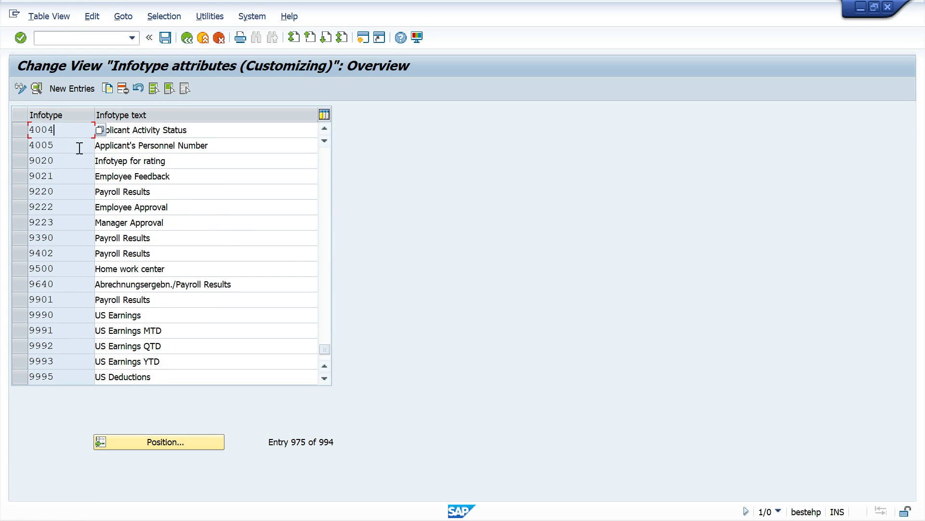
left_click(186, 38)
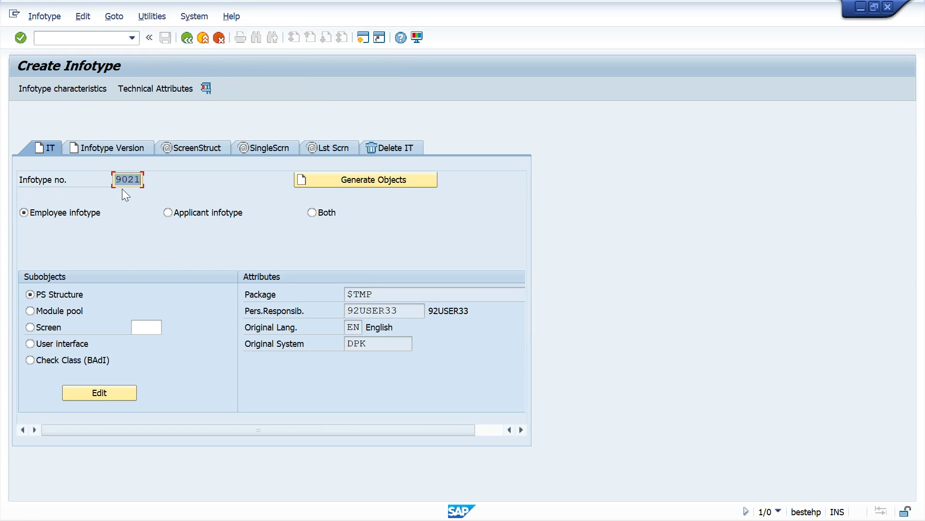
Step: Look up 9021 in the infotype characteristics and verify dialog module RP_9021 and table PA9021
left_click(85, 87)
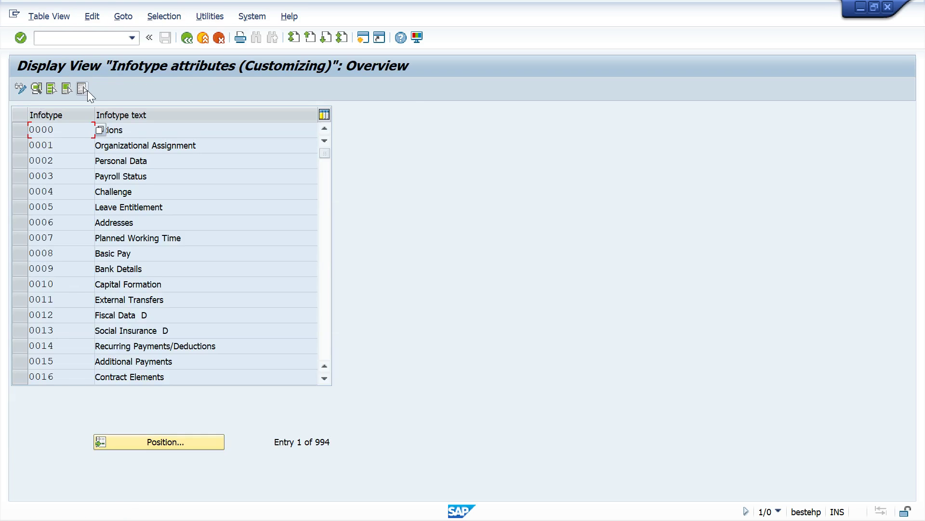
left_click(194, 442)
type("902")
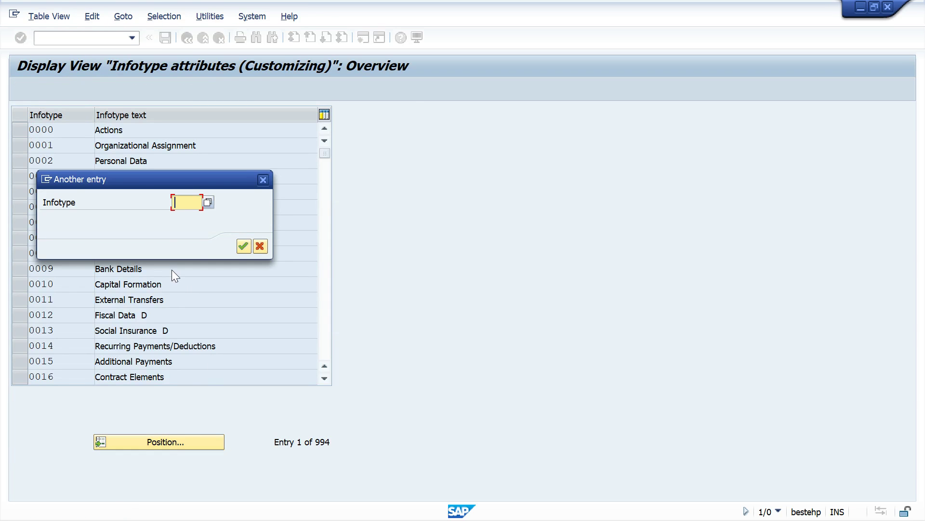
type("1")
key("Return")
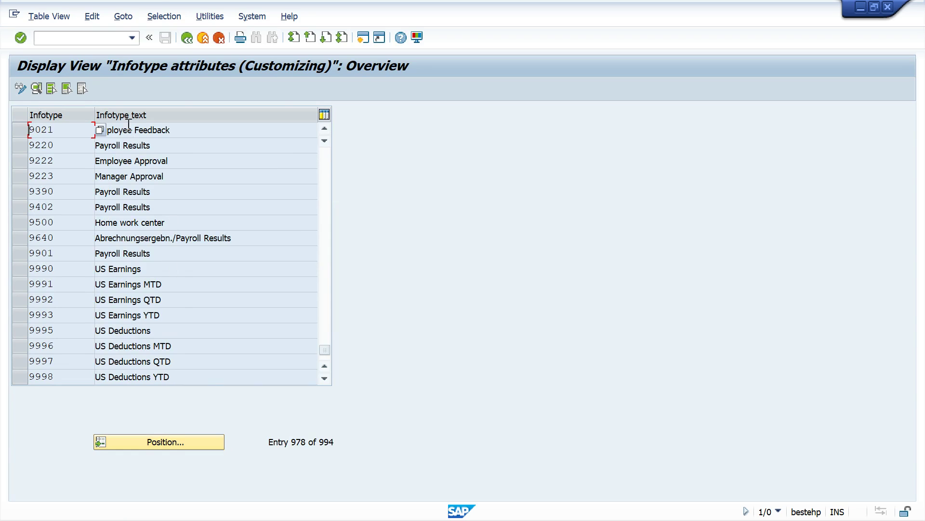
double_click(129, 134)
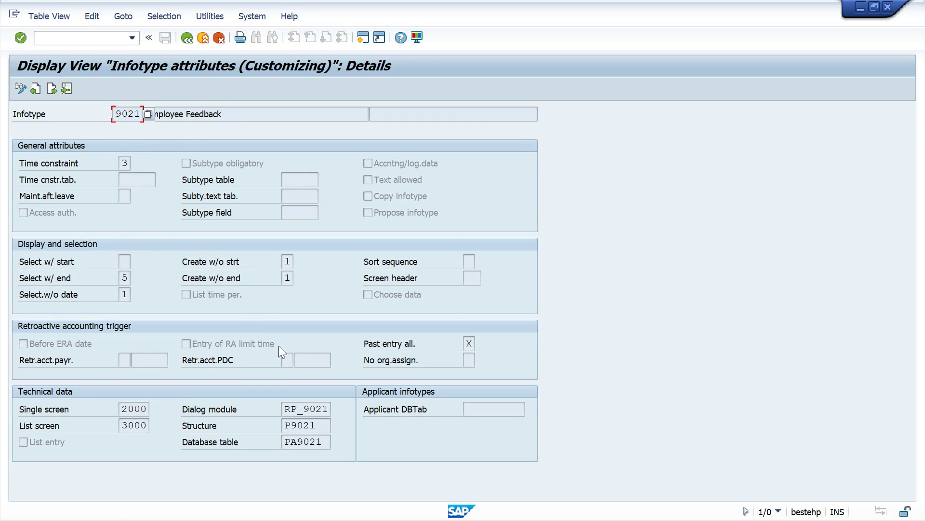
double_click(126, 162)
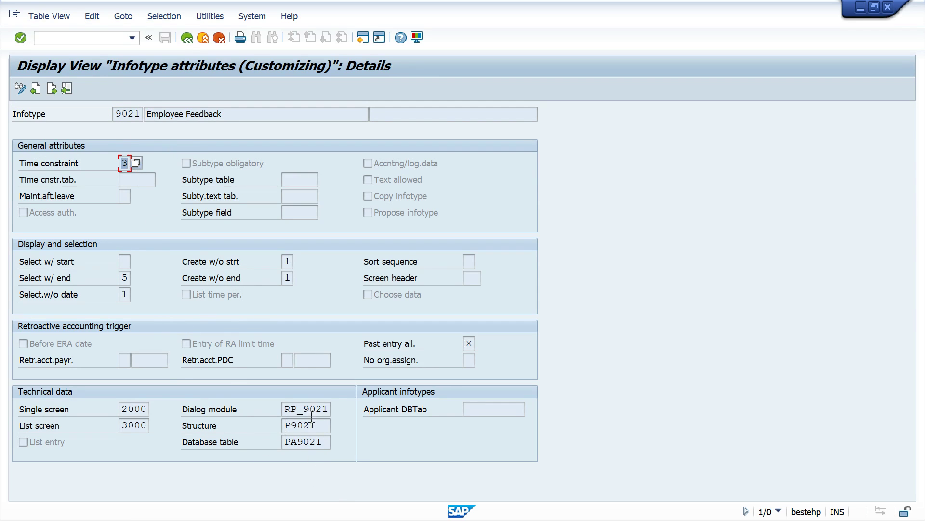
left_click_drag(291, 409, 322, 409)
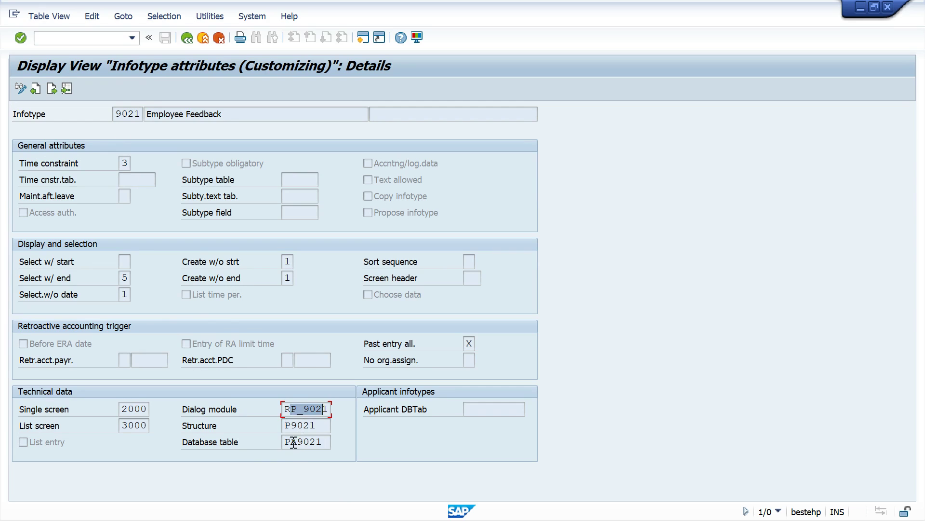
left_click_drag(294, 441, 323, 441)
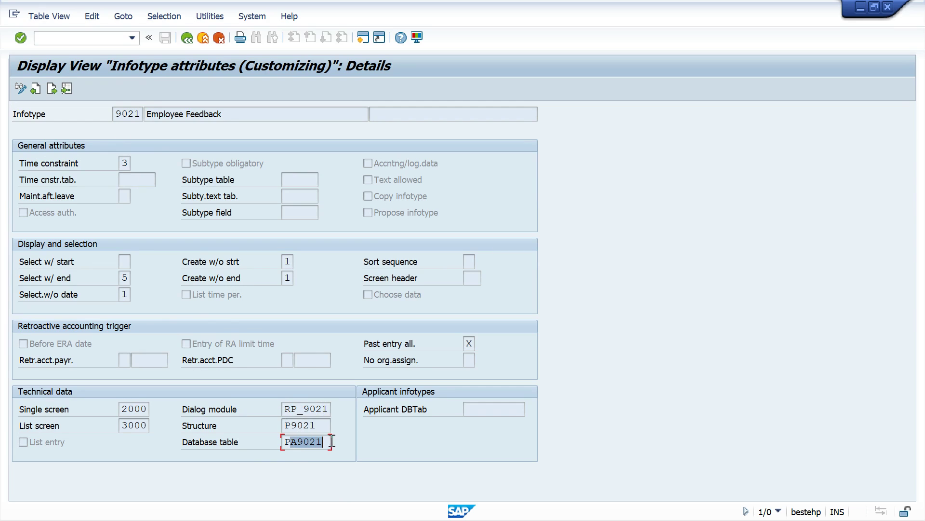
left_click(191, 39)
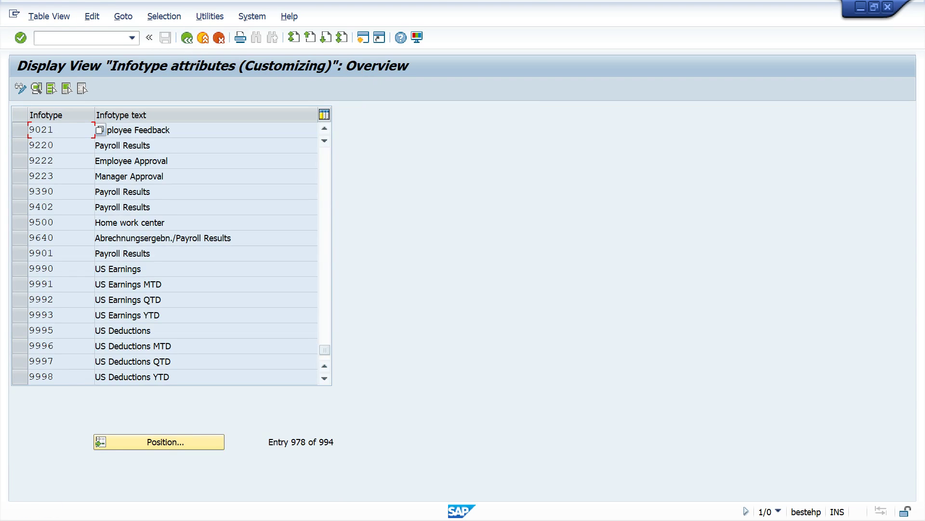
key("F3")
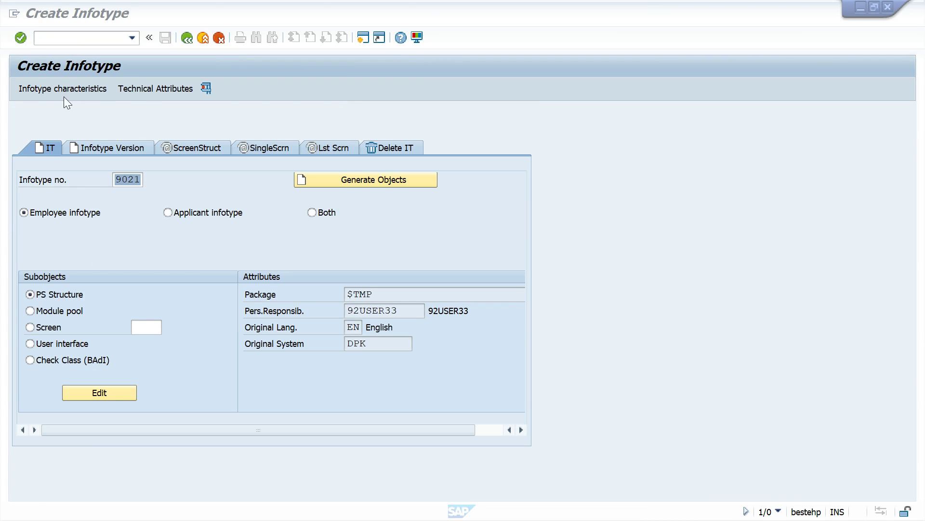
Step: Find 9021 in the dialog/database assignment table and check P9021, PA9021 and module pool MP902100
left_click(134, 88)
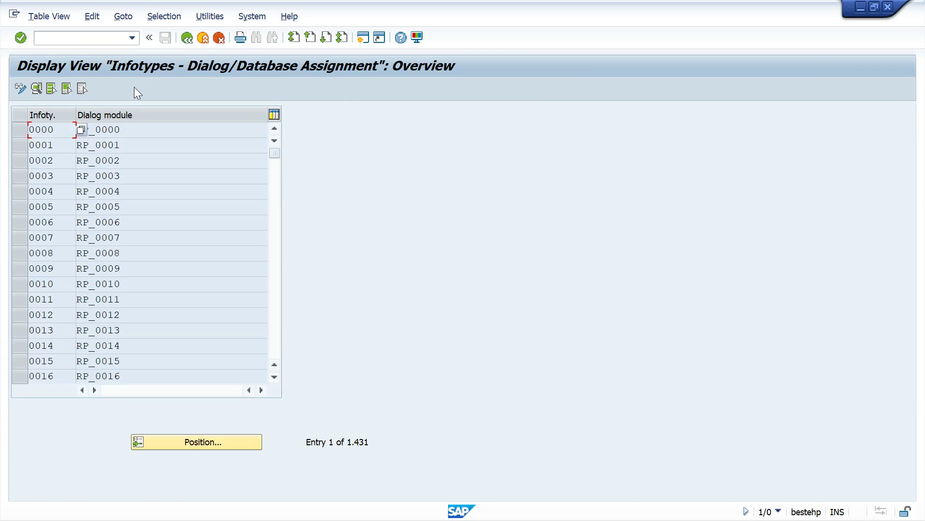
left_click(195, 443)
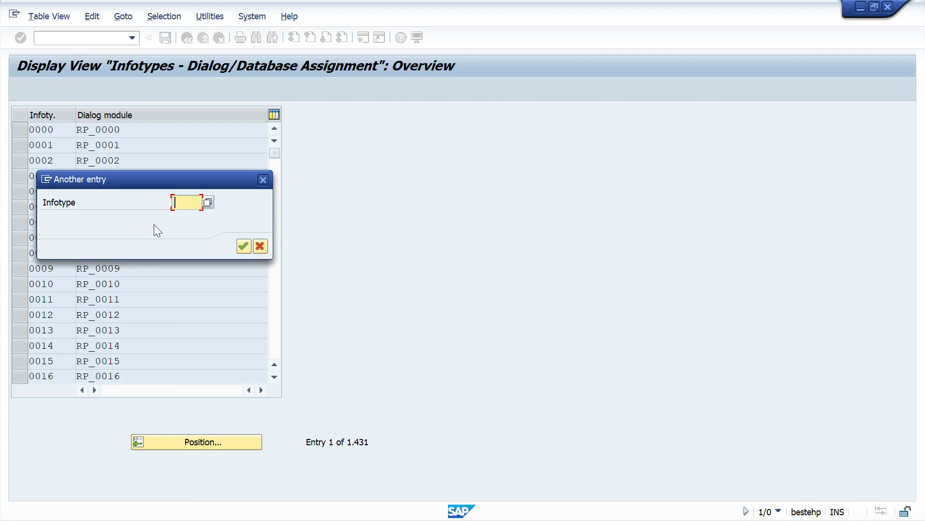
type("9021")
key("Return")
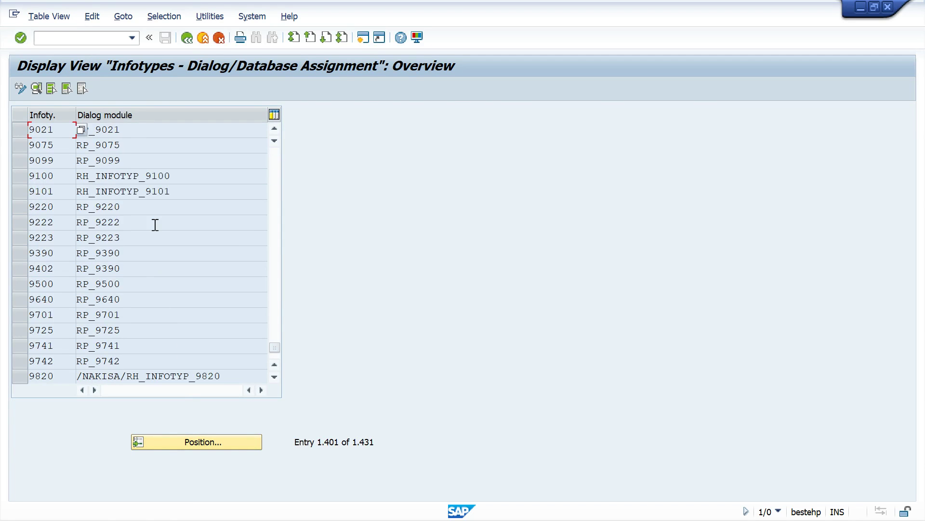
double_click(133, 126)
left_click(173, 181)
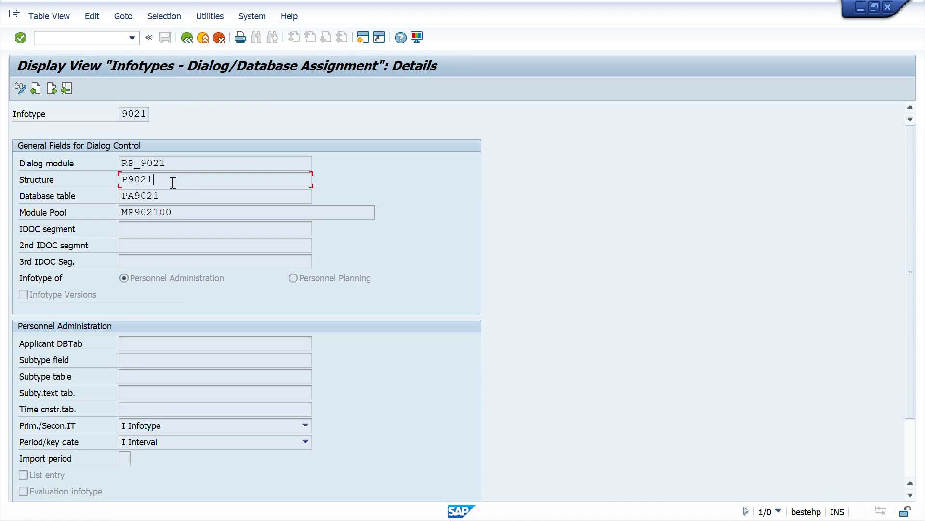
left_click_drag(173, 182, 116, 198)
left_click_drag(191, 215, 120, 213)
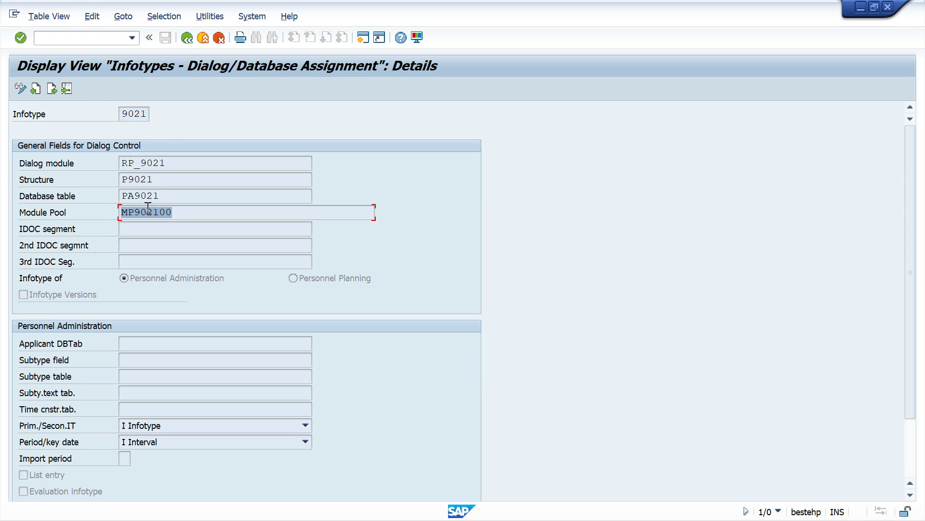
Step: Confirm dialog module RP_9021 uses program MP902100, then go back to the Create Infotype screen
double_click(158, 163)
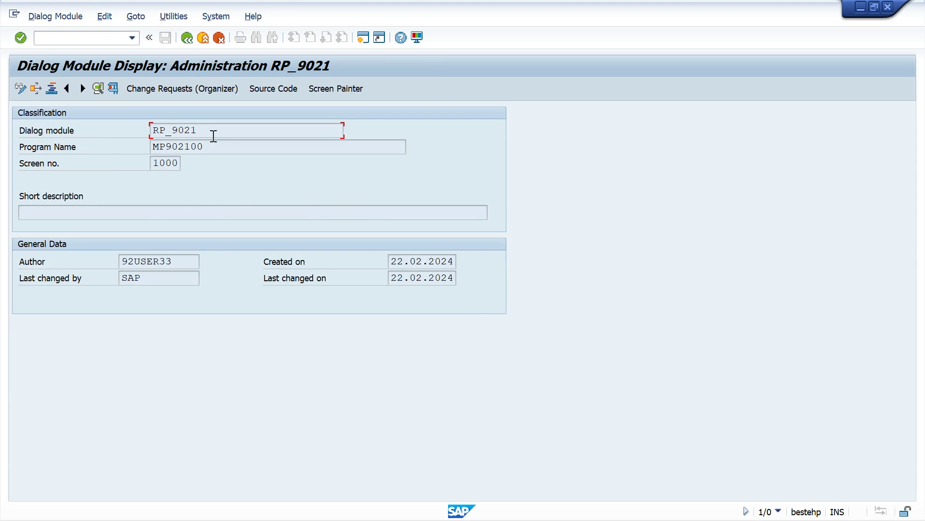
double_click(164, 136)
left_click_drag(210, 150, 151, 149)
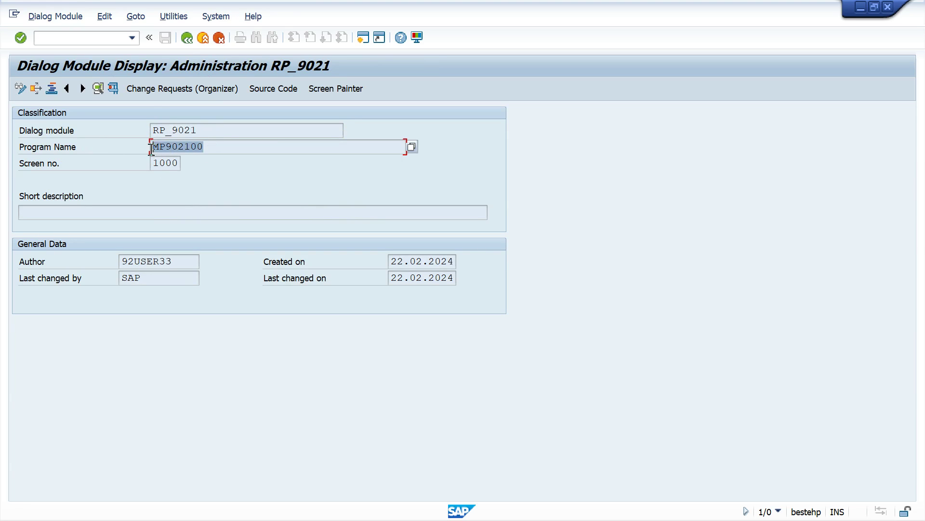
left_click(188, 42)
left_click(189, 42)
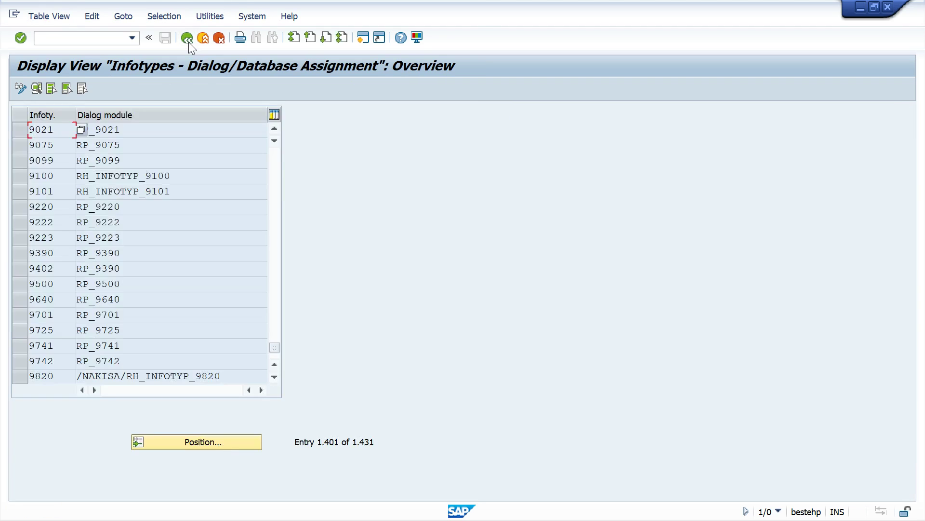
left_click(189, 42)
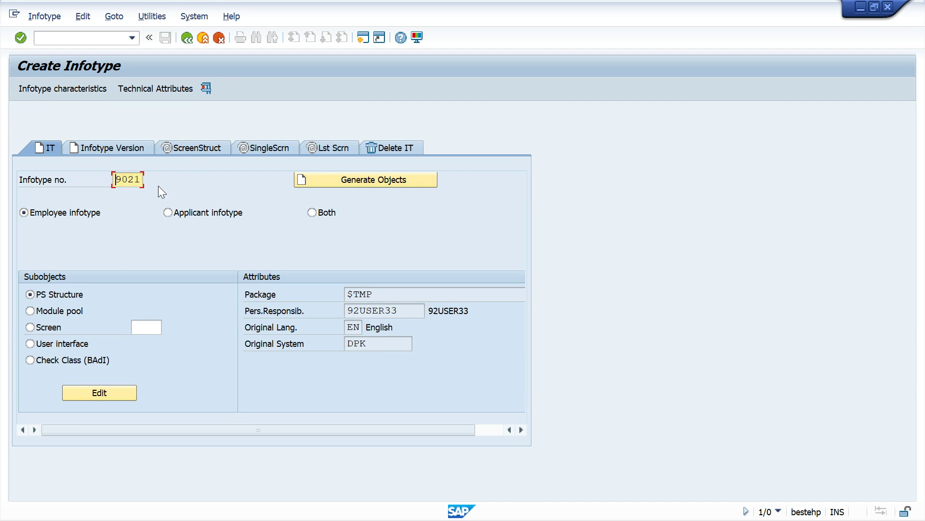
Step: In a new session, run PA30 for the employee's personnel number and select infotype 9021
left_click(362, 40)
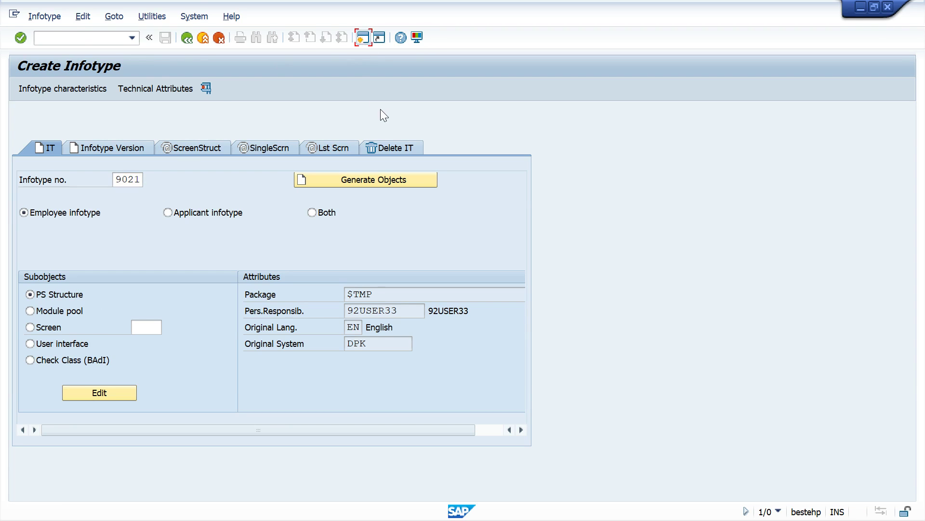
type("pa30")
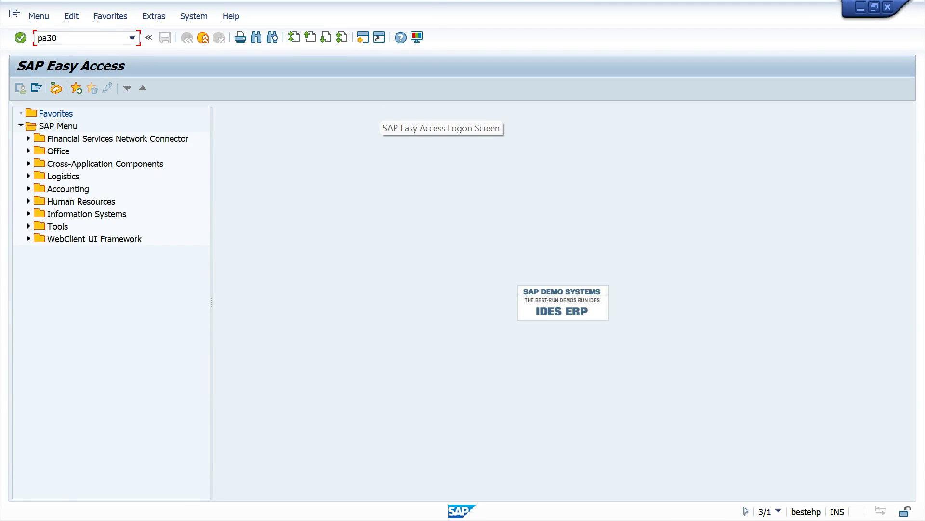
key("Return")
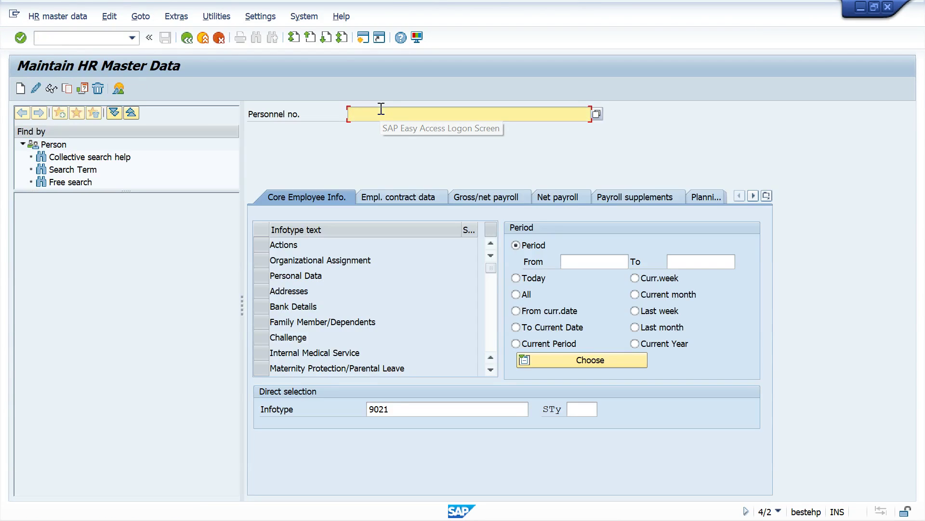
type("10")
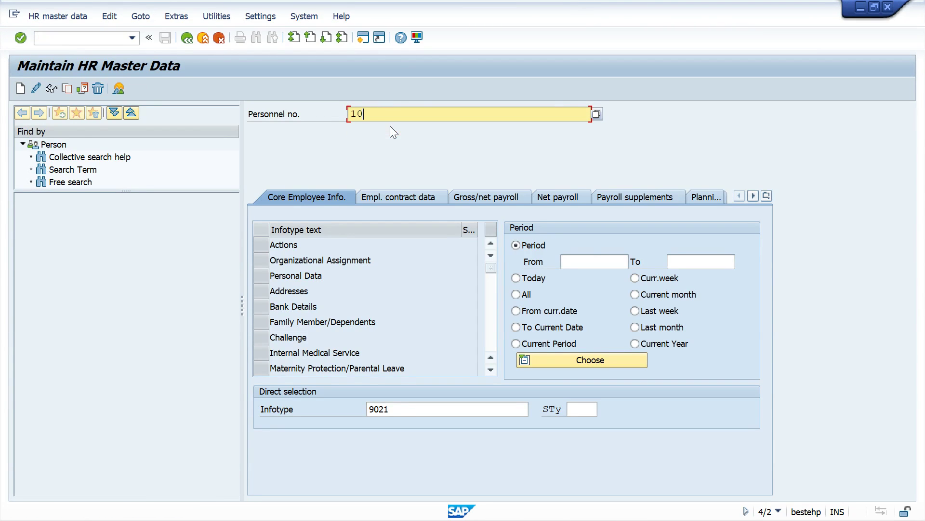
key("Return")
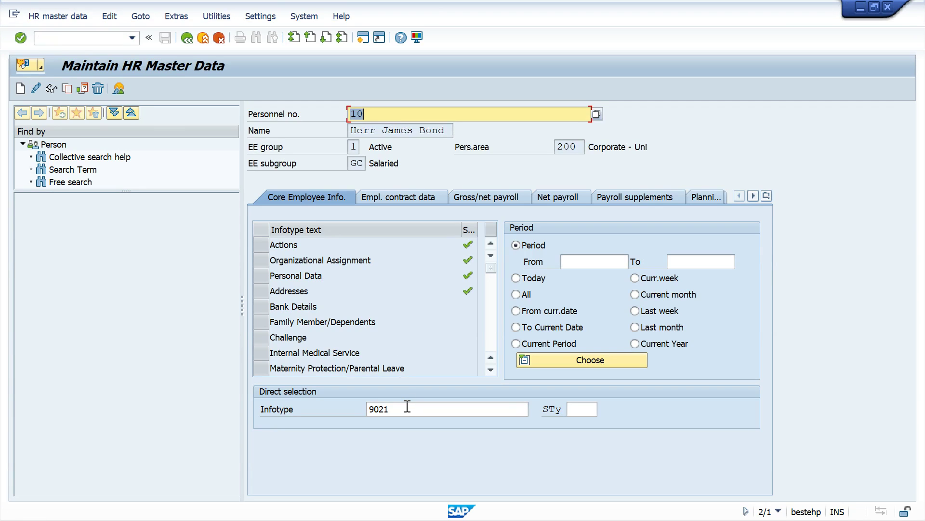
left_click(409, 408)
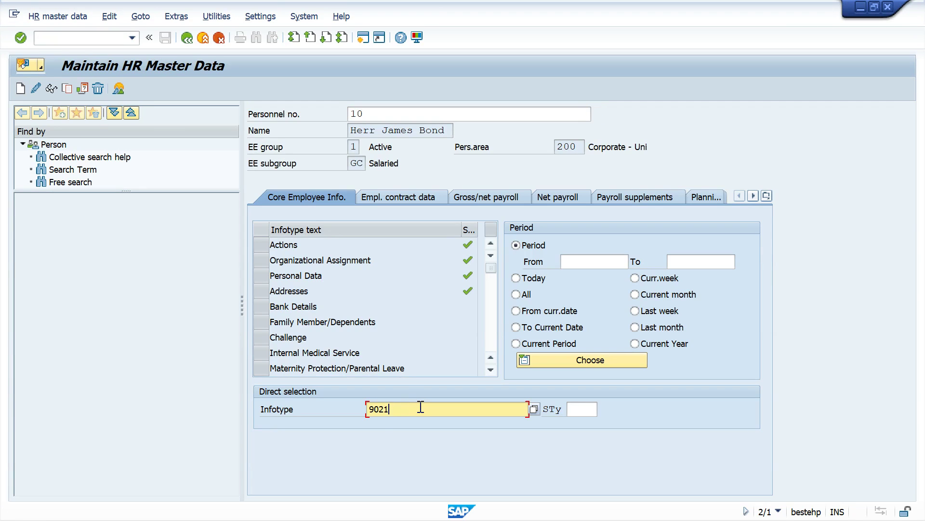
key("BackSpace")
type("1")
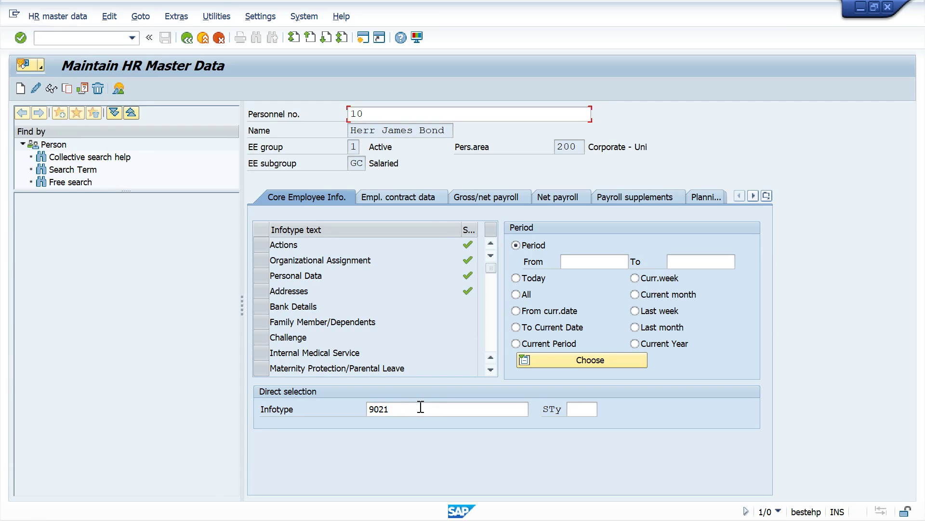
key("Return")
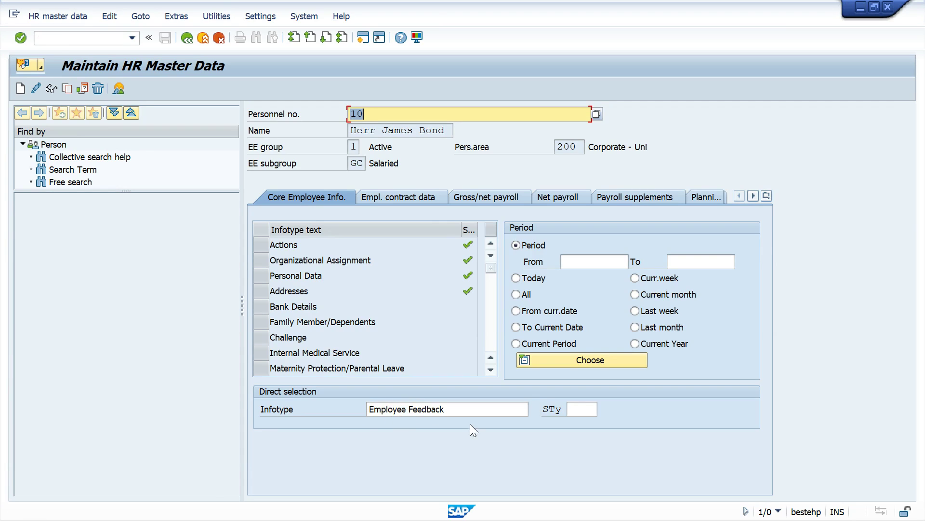
Step: Start a new Employee Feedback record, view the first field's rating values, and leave unsaved
left_click(20, 89)
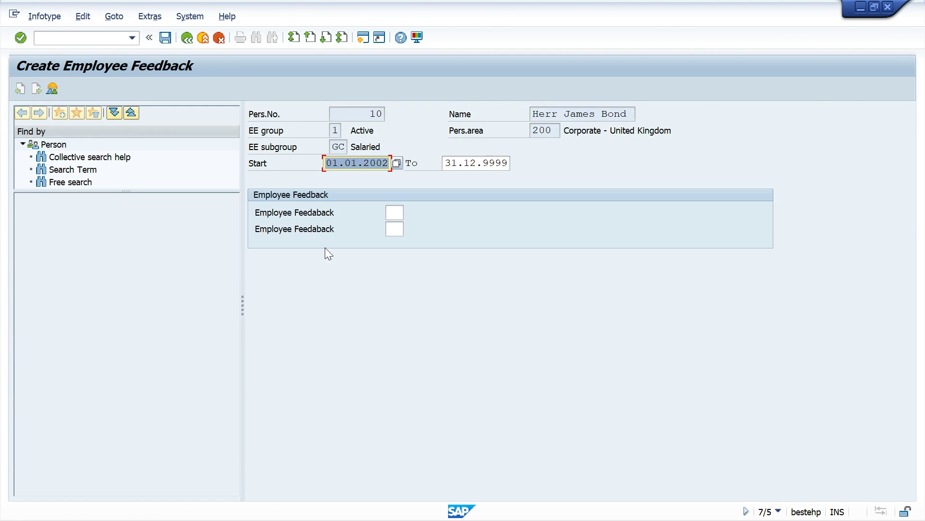
left_click(395, 212)
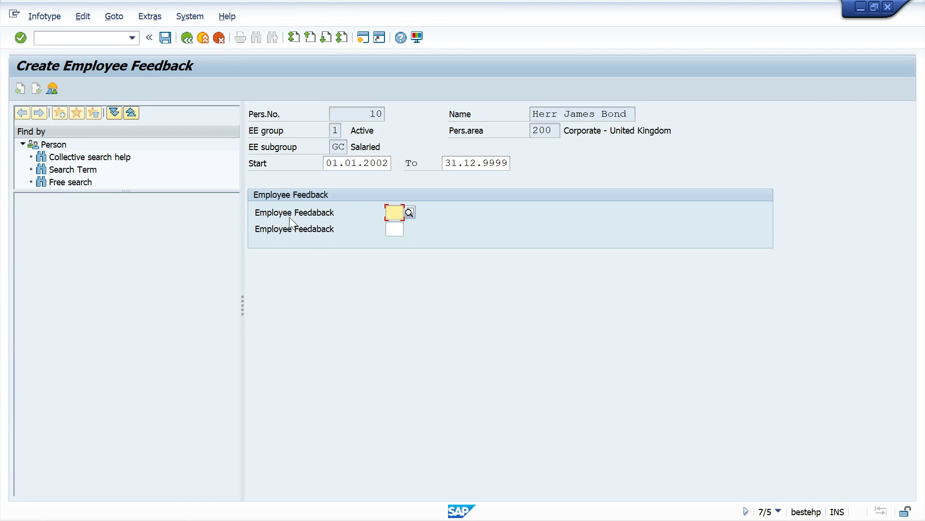
left_click(410, 213)
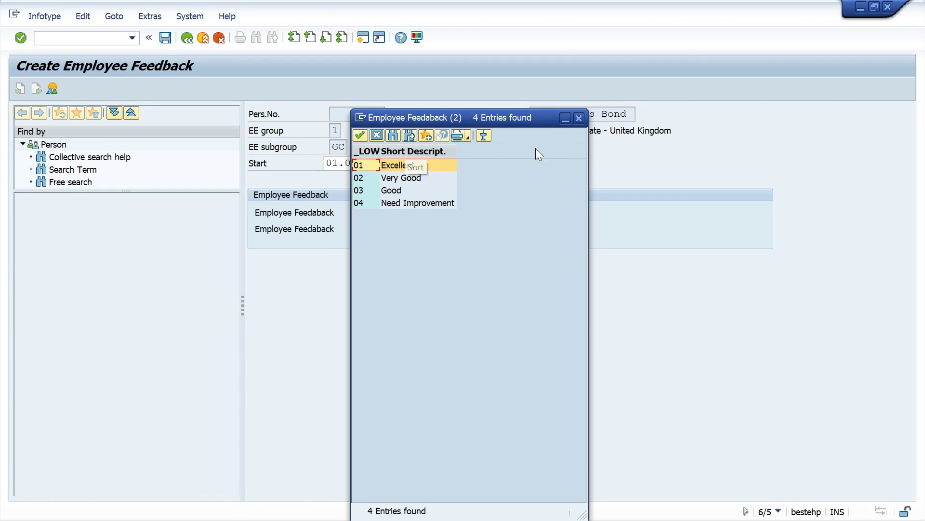
left_click(582, 117)
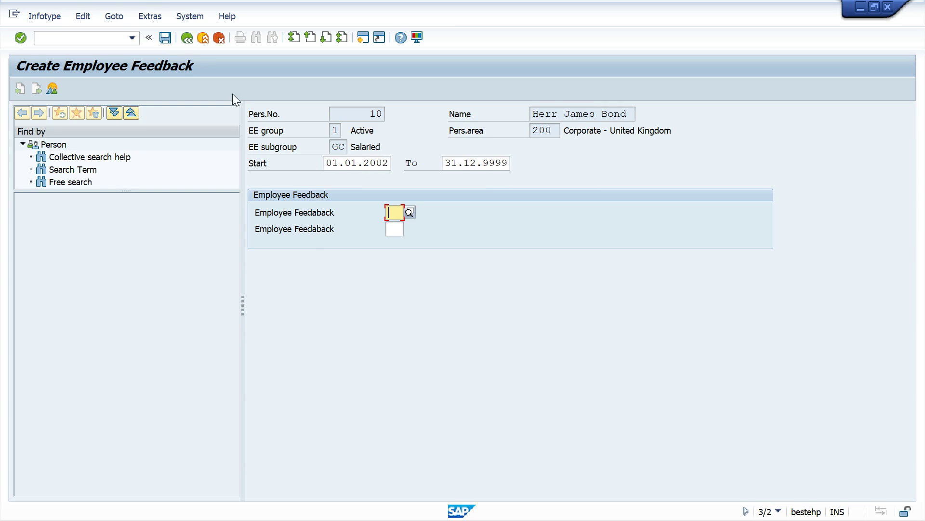
left_click(190, 40)
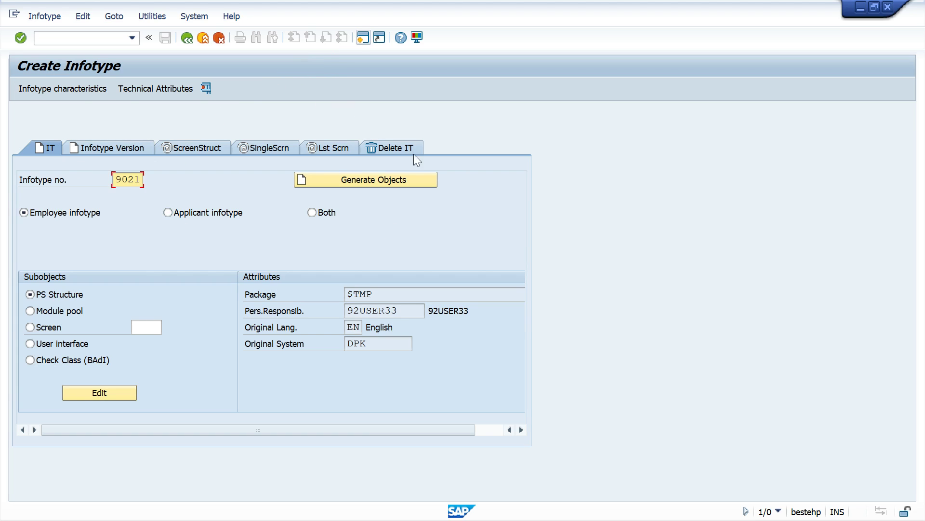
Step: Open screen 2000 of MP902100 in change mode and launch its graphical layout editor
left_click(41, 328)
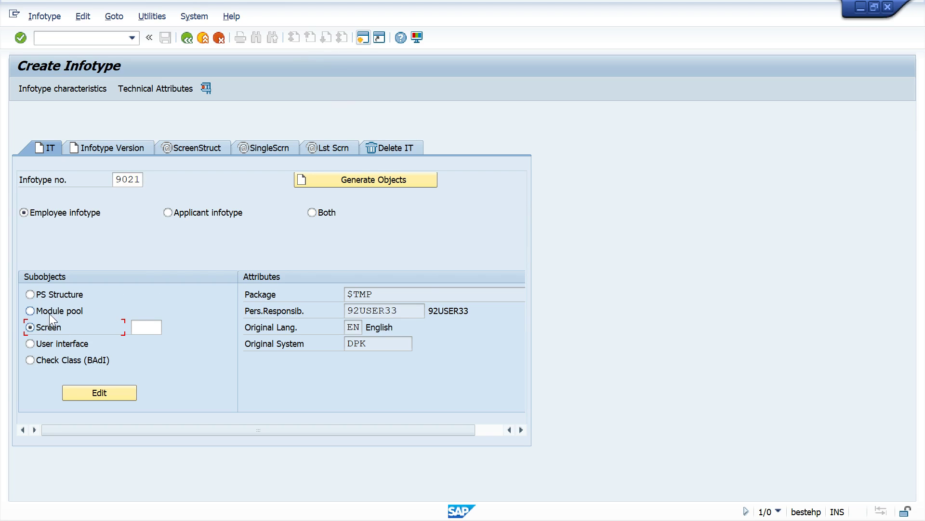
left_click(94, 394)
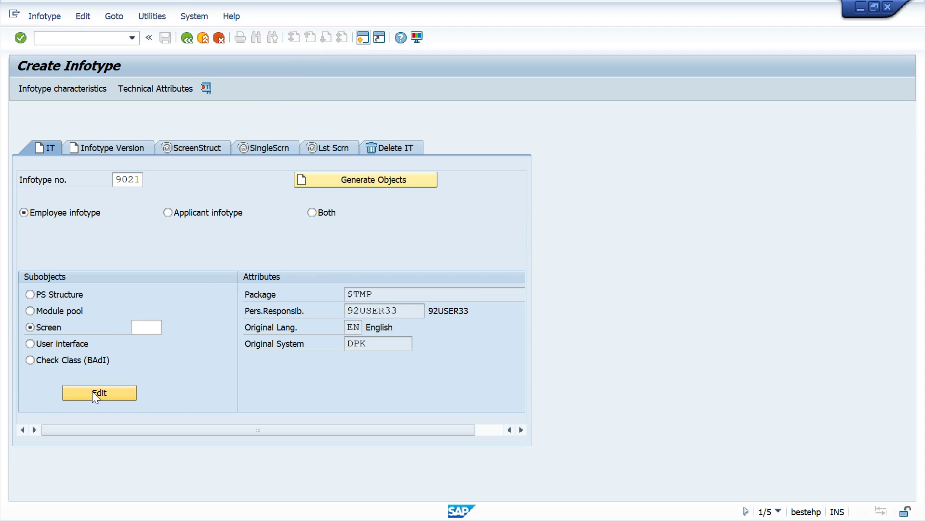
left_click(162, 293)
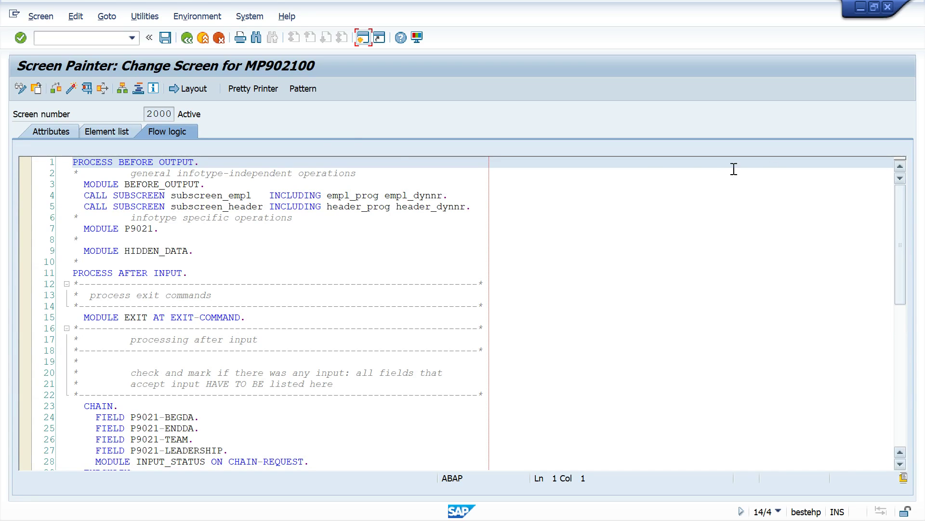
left_click(198, 92)
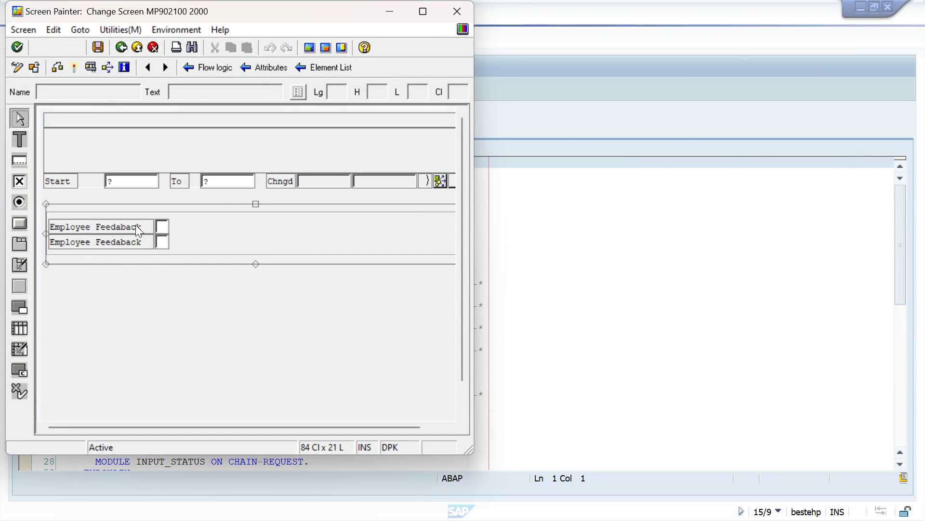
Step: Relabel the first Employee Feedback checkbox text to 'Leadership' in Screen Painter
double_click(138, 231)
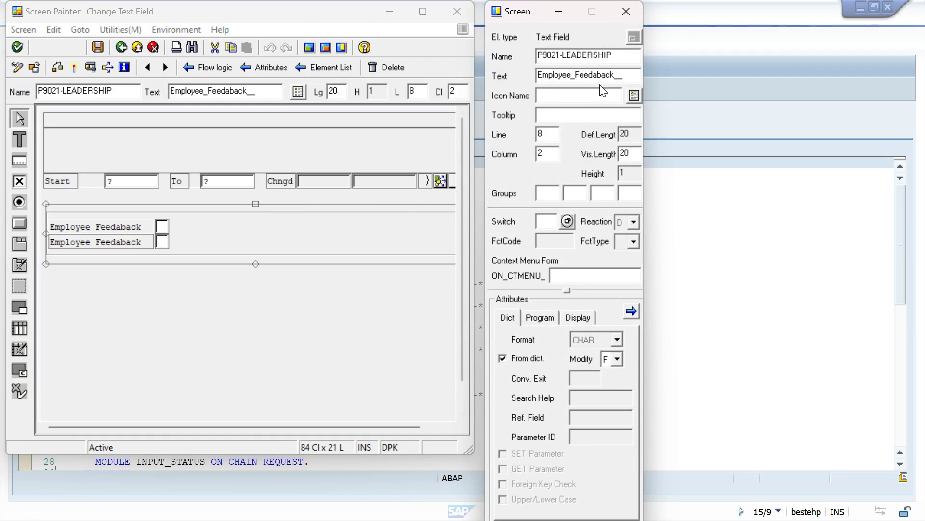
left_click(573, 76)
key("BackSpace")
key("Return")
key("BackSpace")
key("BackSpace")
key("BackSpace")
key("BackSpace")
key("BackSpace")
key("BackSpace")
key("BackSpace")
key("Return")
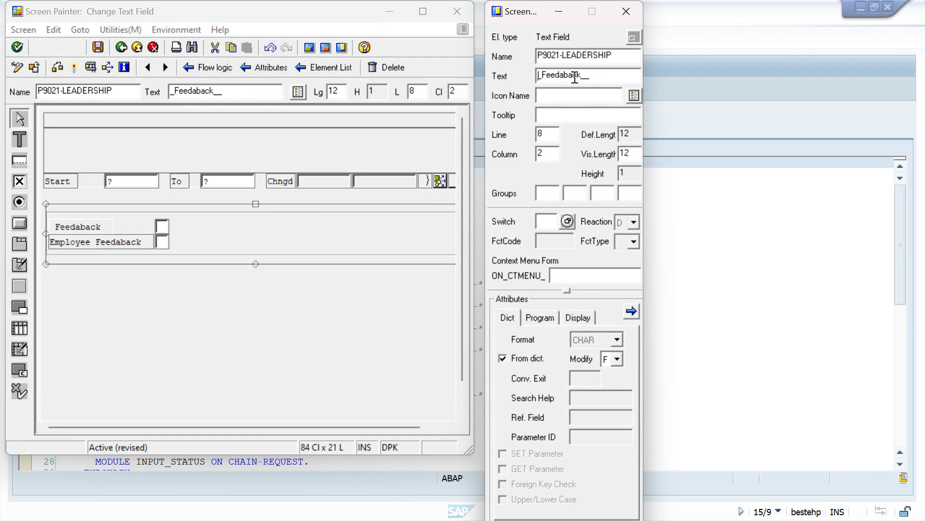
type("Lea")
key("Return")
type("der")
key("Return")
type("sh")
key("Return")
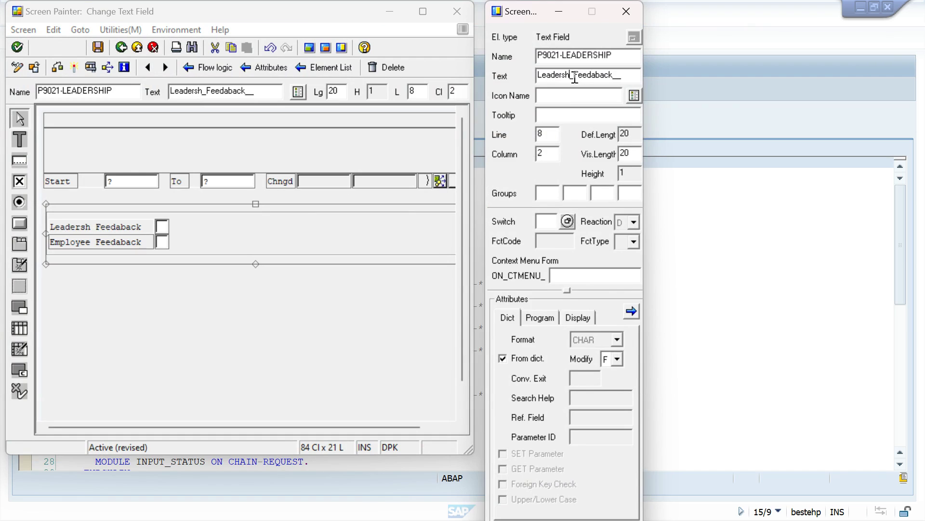
key("Return")
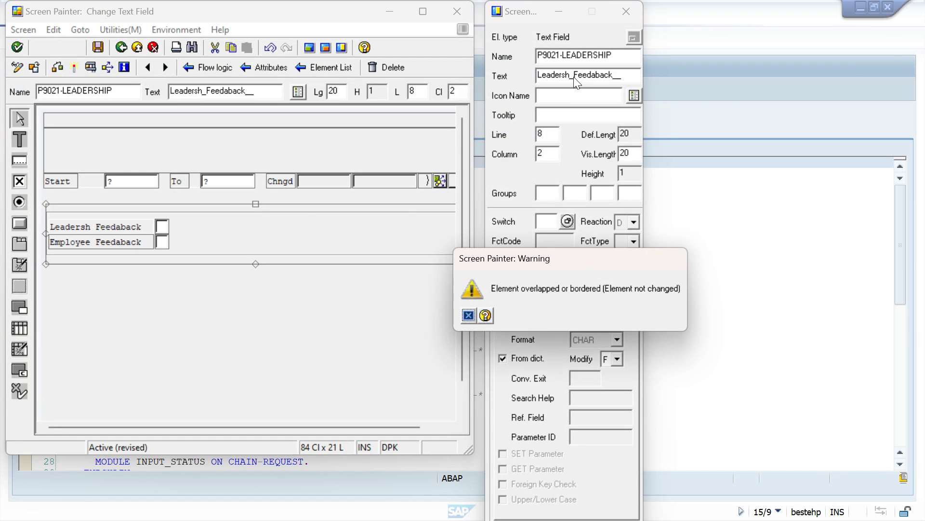
left_click(469, 315)
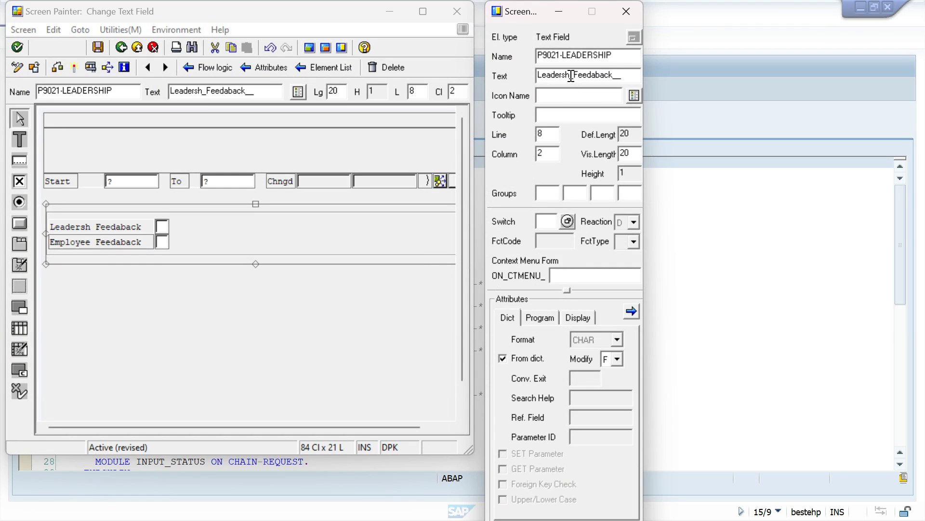
double_click(630, 77)
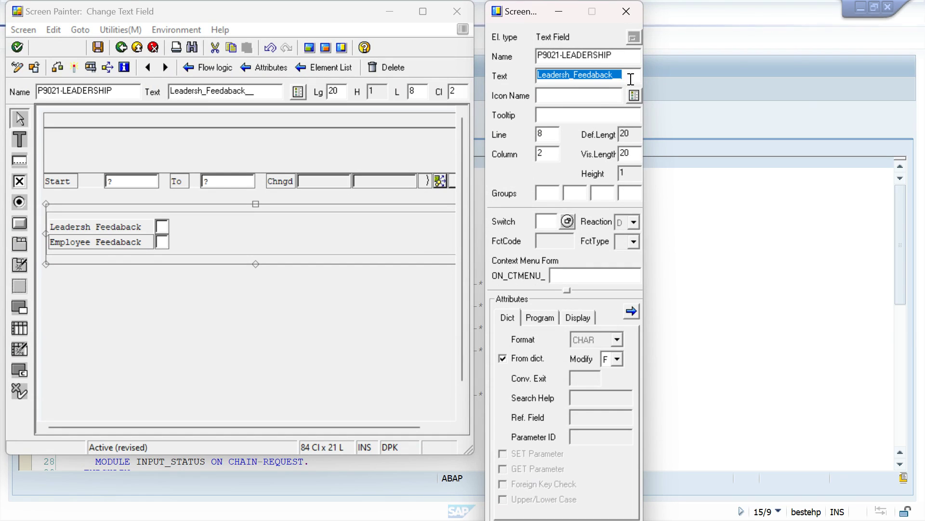
type("Leadersh")
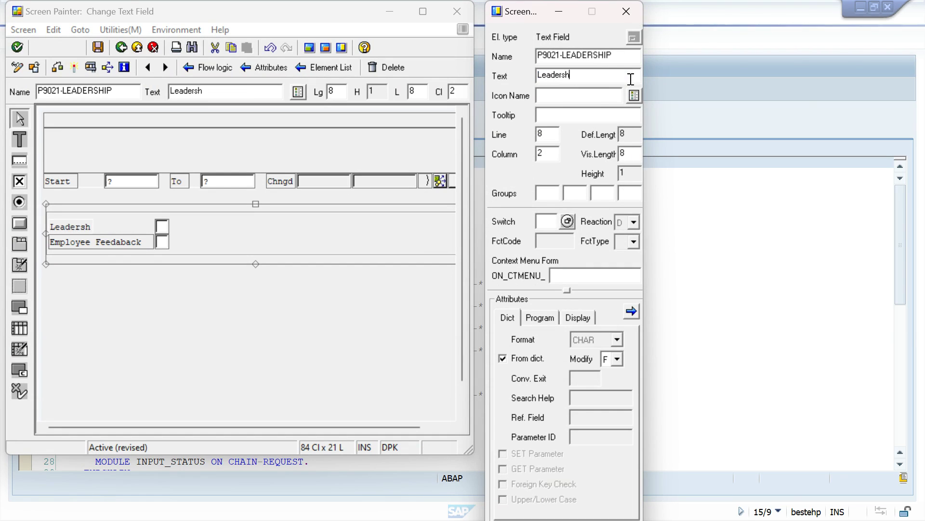
type("ip")
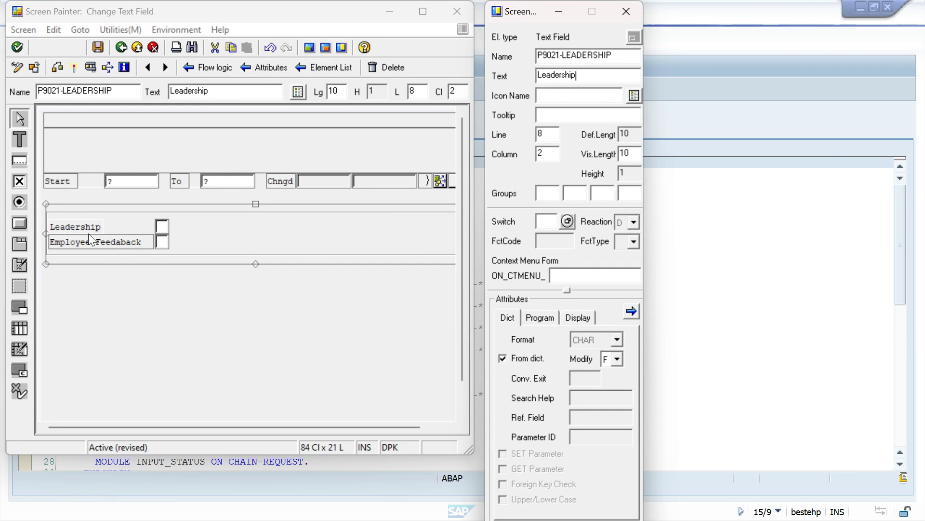
Step: Relabel the second checkbox text to 'Team' and save the screen layout
left_click(92, 243)
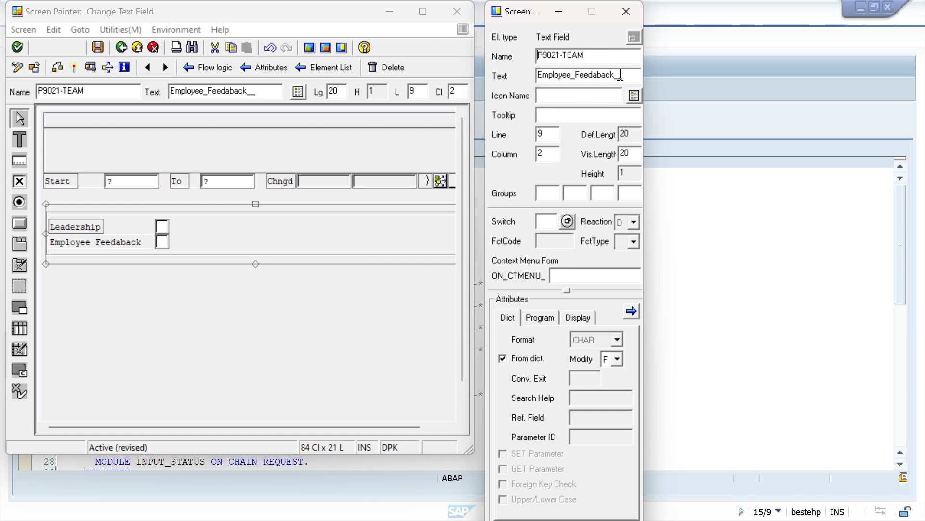
key("Return")
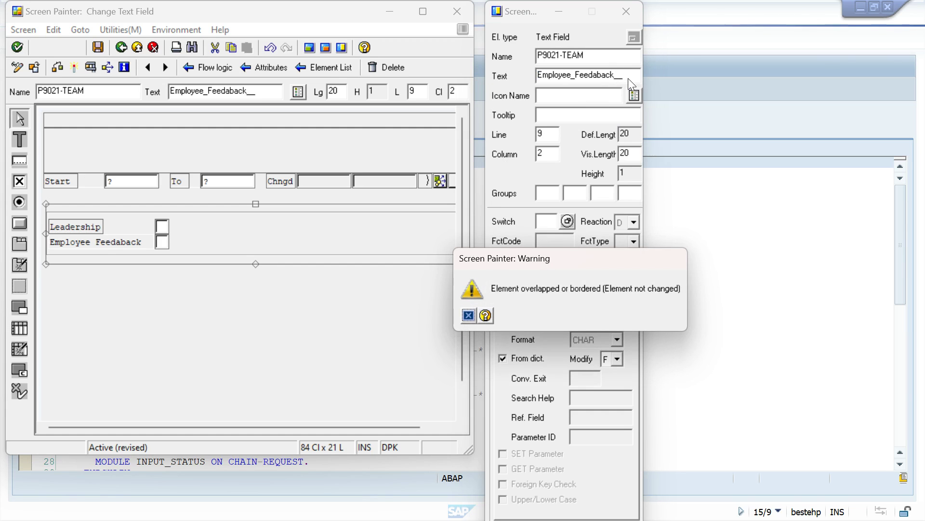
key("Return")
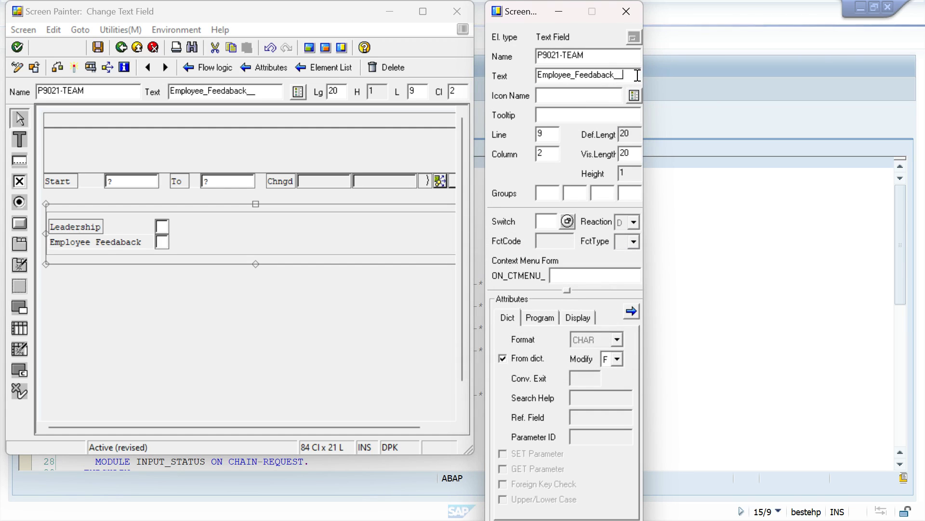
key("BackSpace")
key("BackSpace")
key("BackSpace")
key("BackSpace")
key("BackSpace")
key("BackSpace")
key("BackSpace")
key("BackSpace")
key("BackSpace")
key("BackSpace")
key("BackSpace")
key("BackSpace")
key("BackSpace")
key("BackSpace")
key("BackSpace")
key("BackSpace")
key("BackSpace")
key("BackSpace")
key("BackSpace")
key("BackSpace")
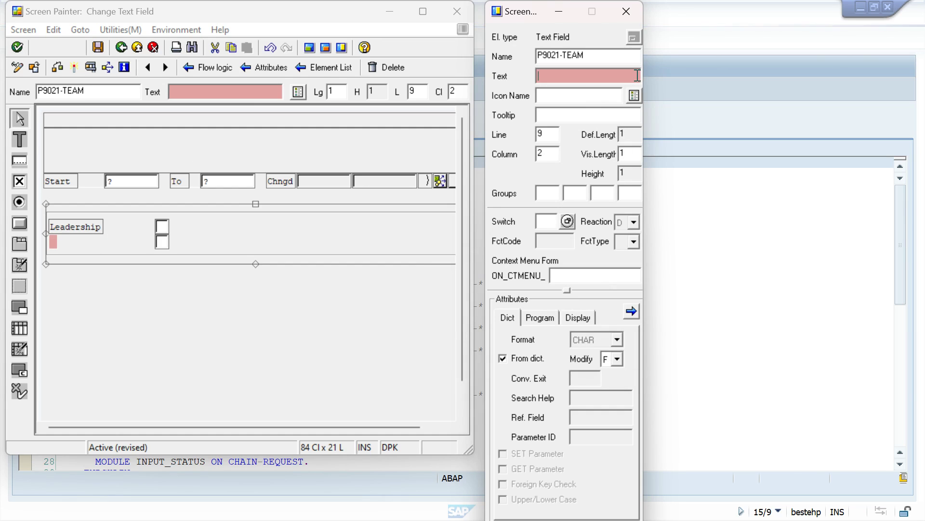
type("Team")
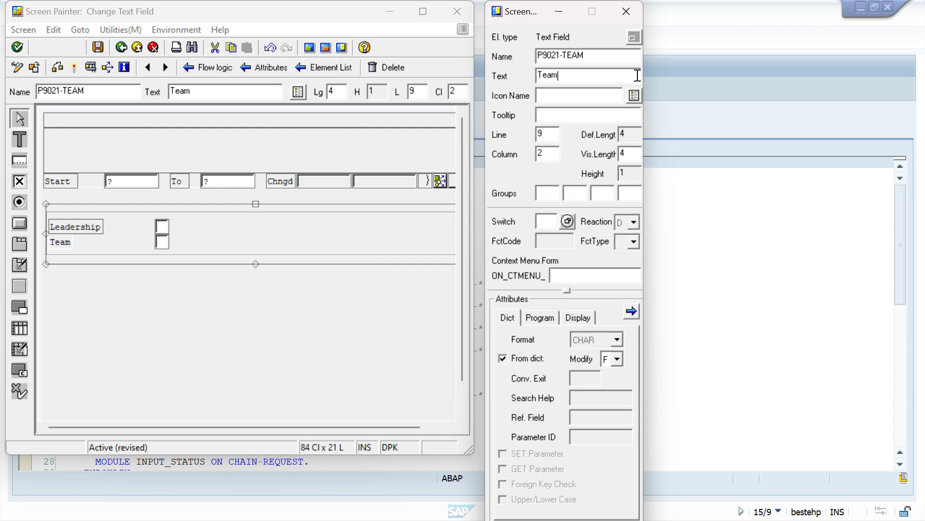
left_click(98, 47)
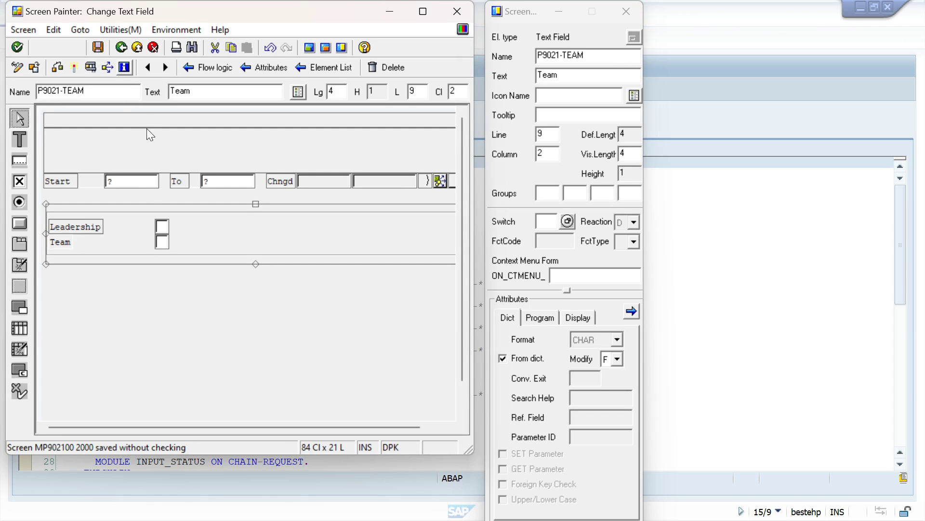
left_click(73, 67)
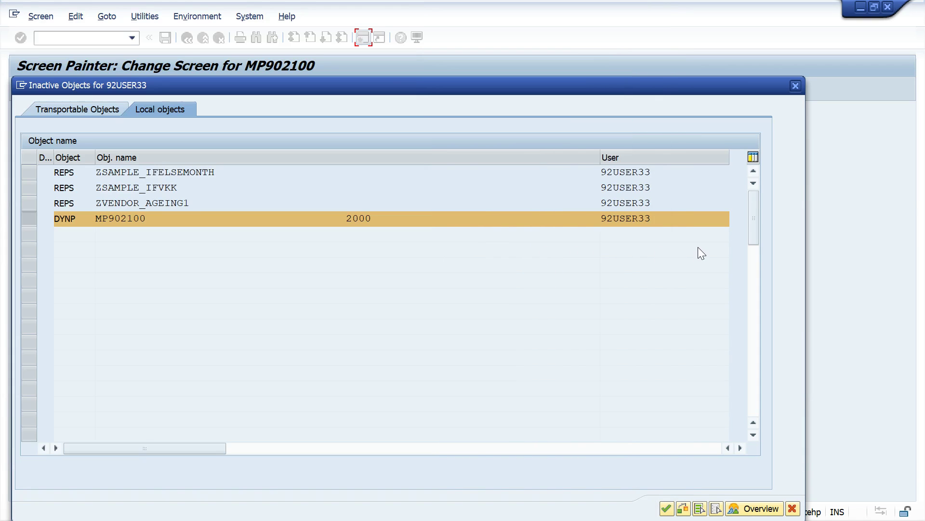
left_click(667, 508)
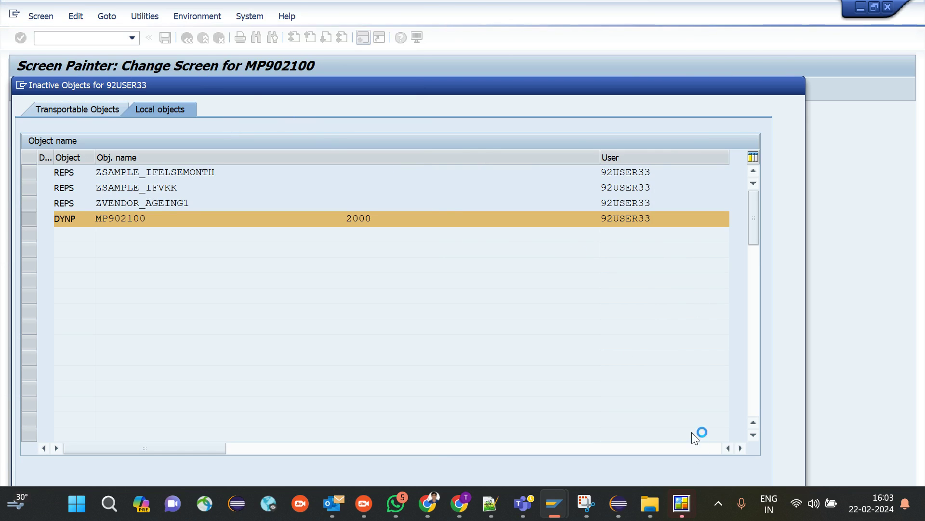
left_click(682, 502)
left_click(697, 397)
left_click(646, 178)
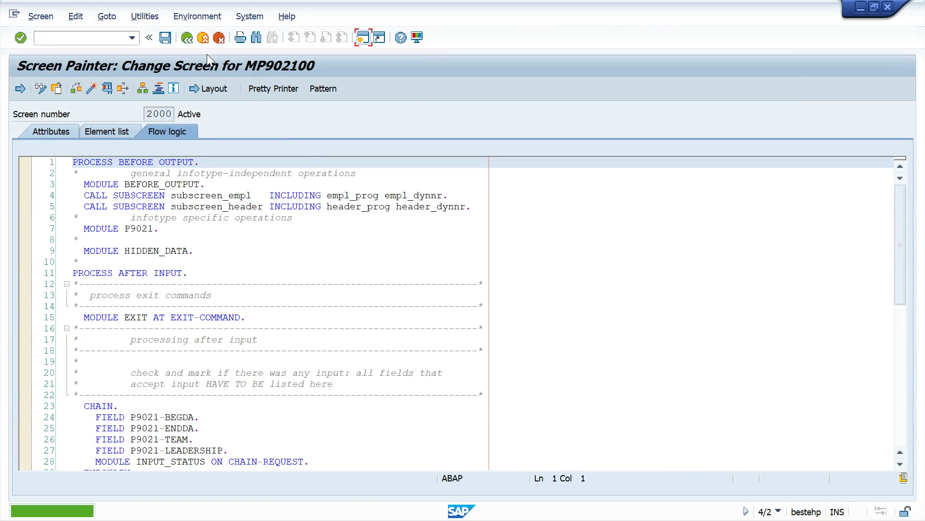
left_click(188, 38)
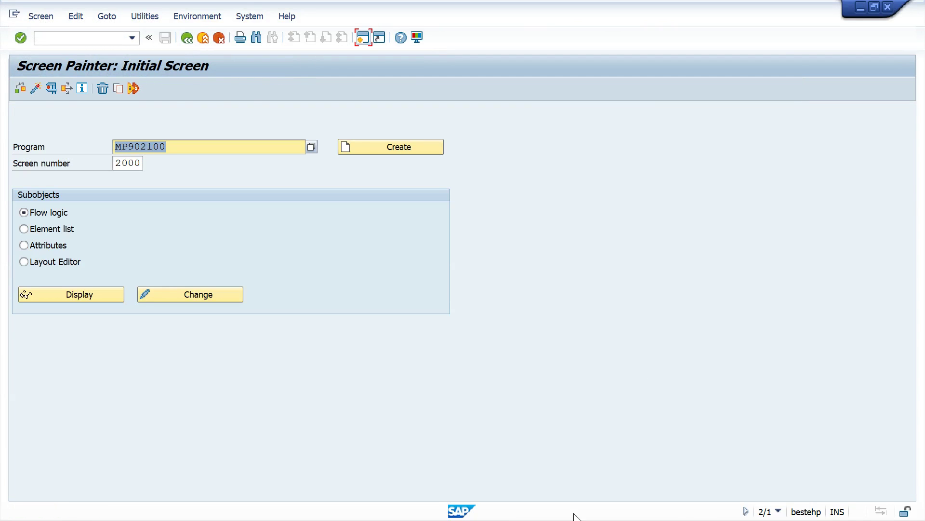
Step: In the HR master data window, run /npa40 and start a new infotype 9021 record
mouse_move(586, 506)
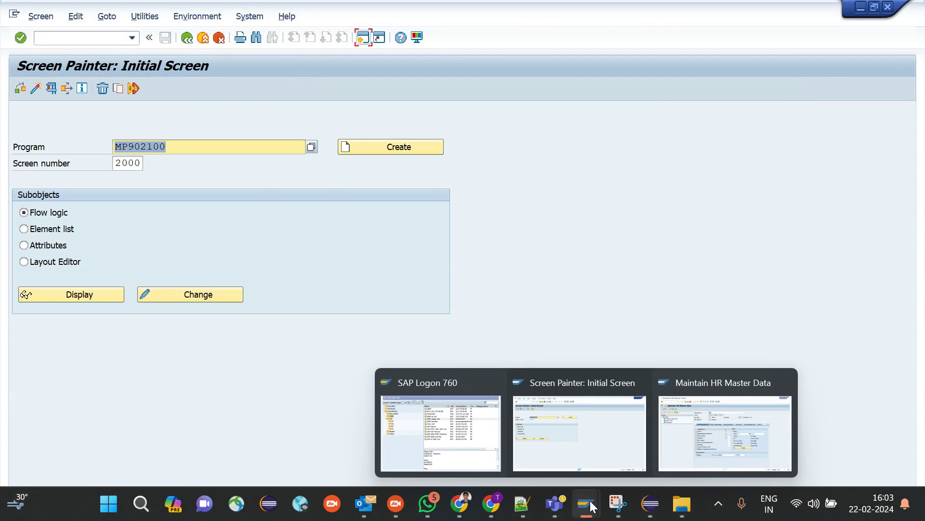
left_click(691, 427)
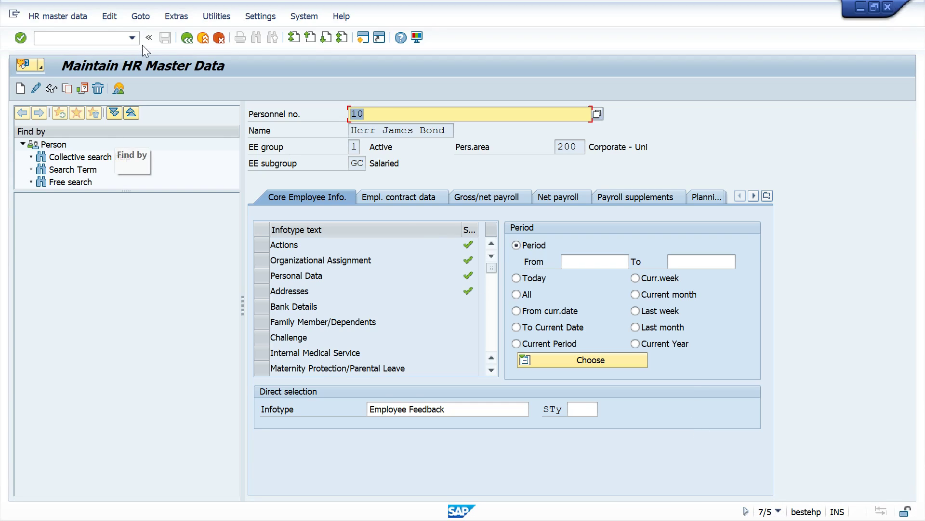
left_click(111, 38)
type("/npa40")
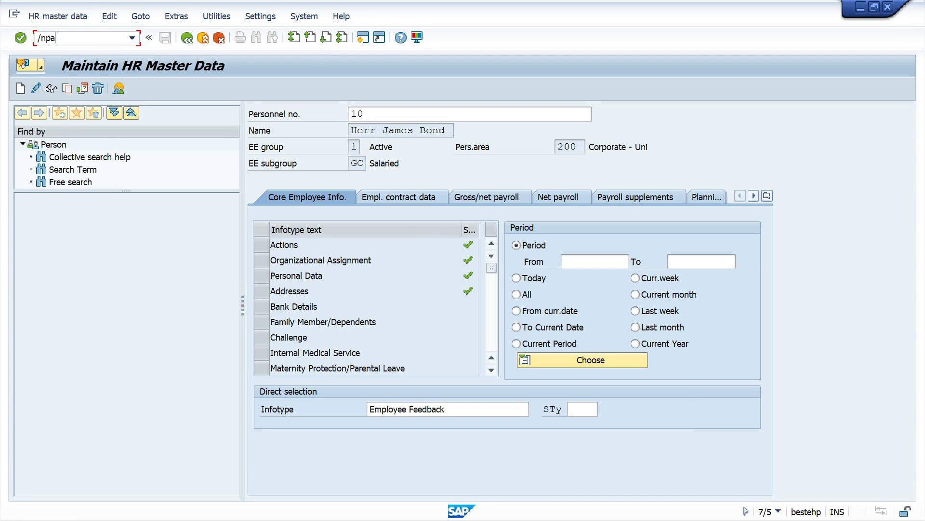
key("Return")
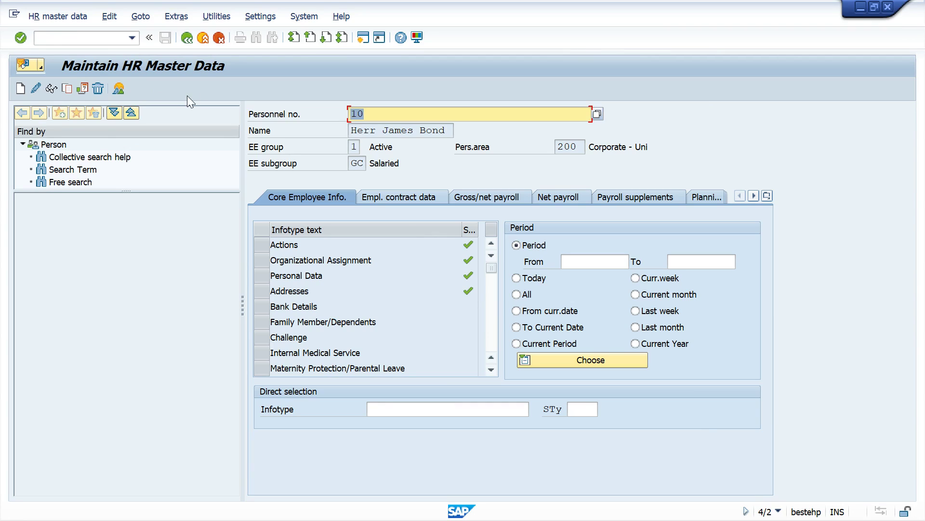
left_click(378, 411)
type("9021")
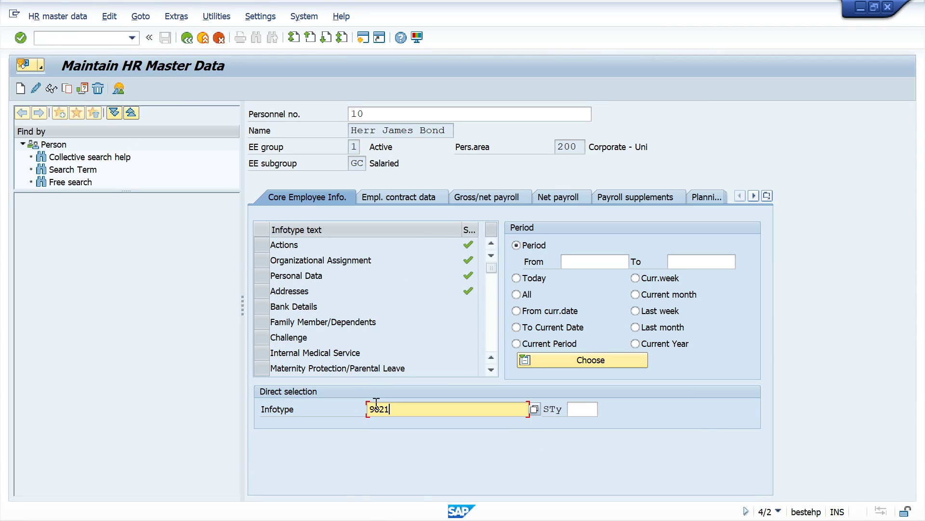
key("Return")
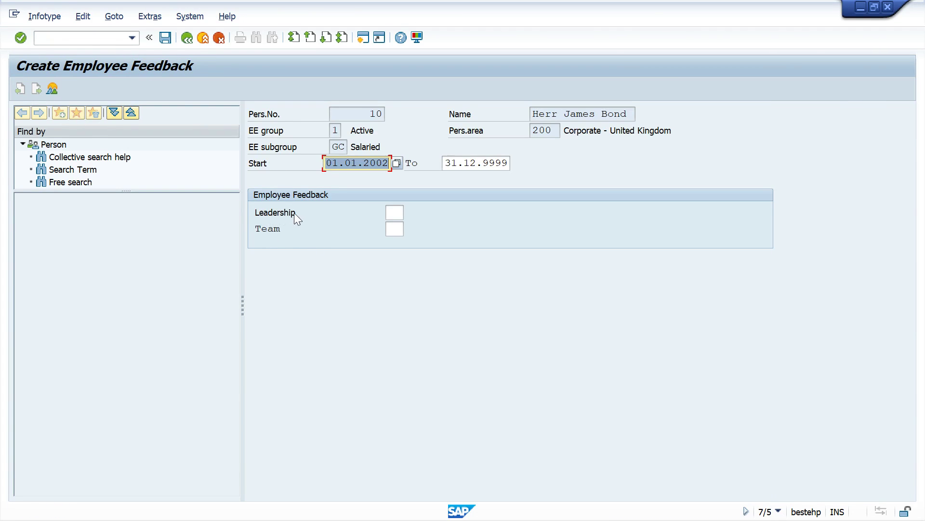
Step: Rate Leadership 01 Excellent and Team 03 Good, then save the Employee Feedback record
left_click(395, 213)
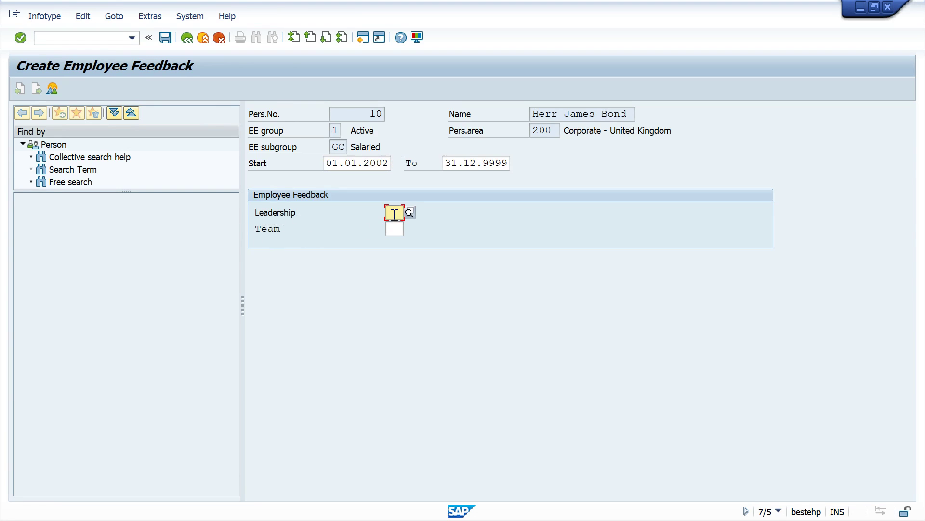
left_click(409, 216)
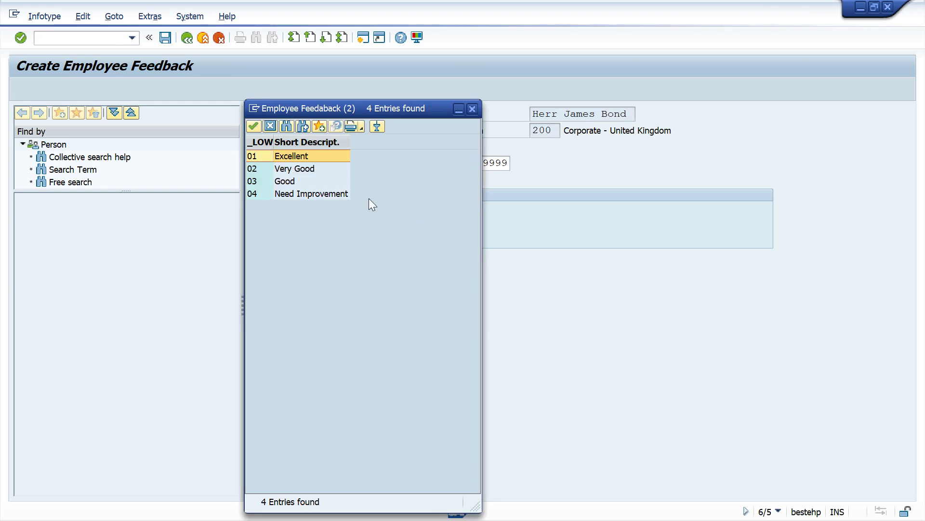
left_click_drag(331, 111, 571, 109)
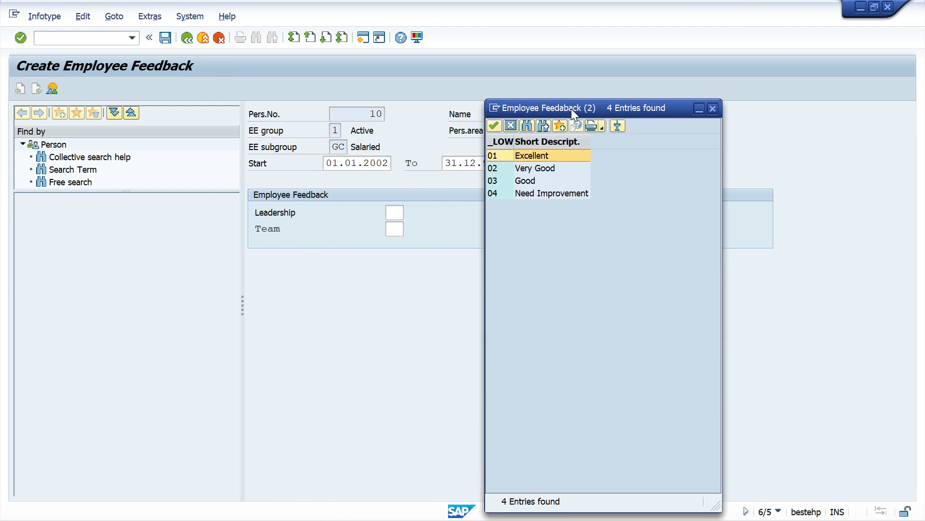
double_click(519, 156)
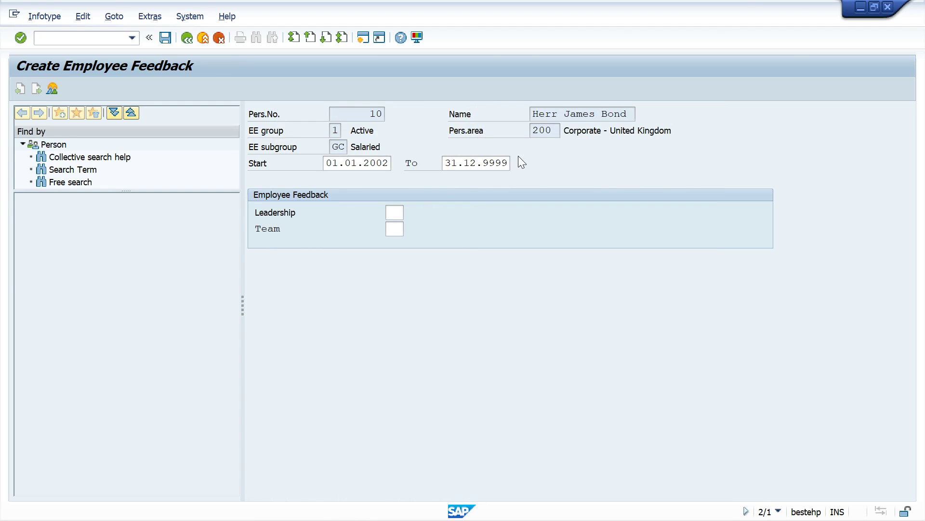
left_click(393, 228)
left_click(408, 229)
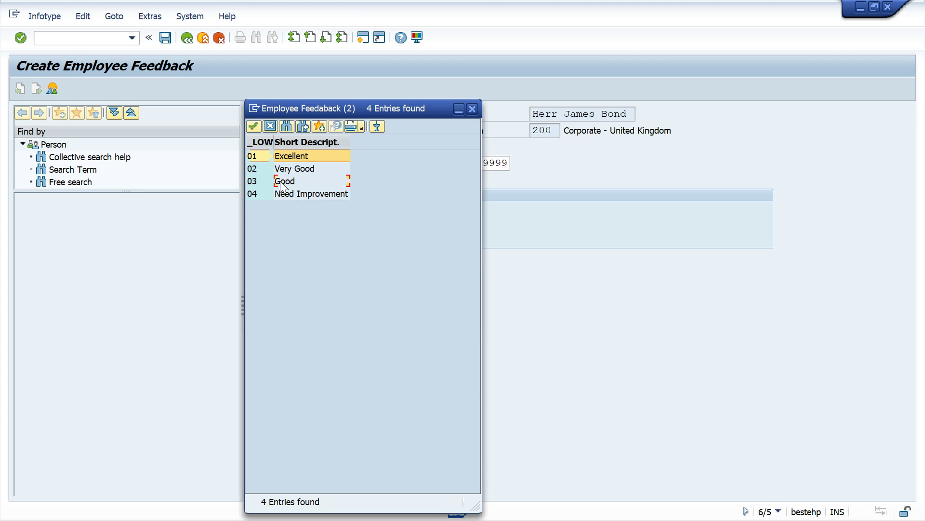
double_click(280, 181)
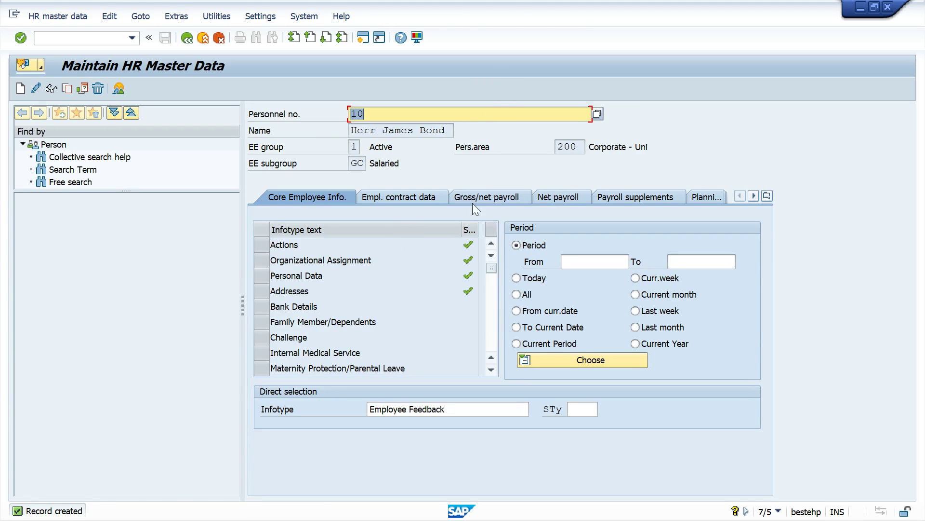
left_click(386, 114)
Step: Open the Data Browser for table PA9021 and restrict it to the employee's personnel number
left_click(113, 35)
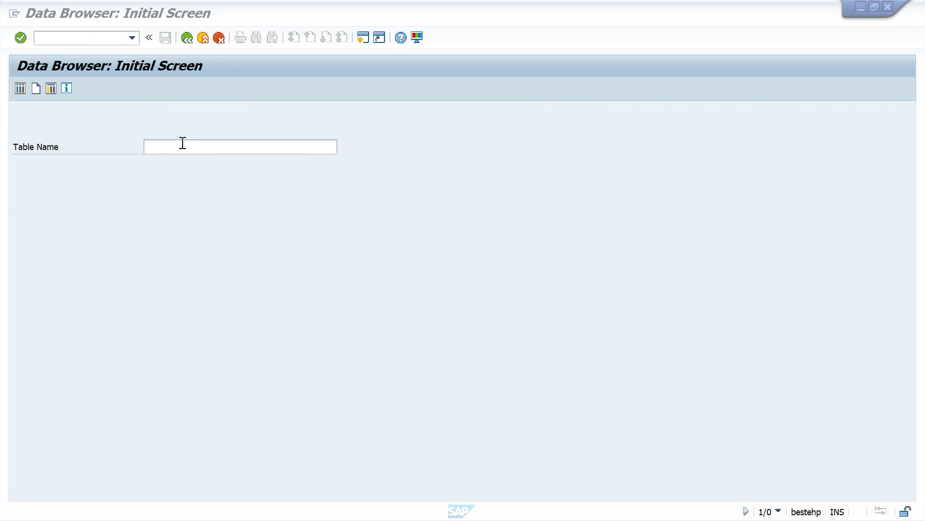
left_click(183, 144)
type("p")
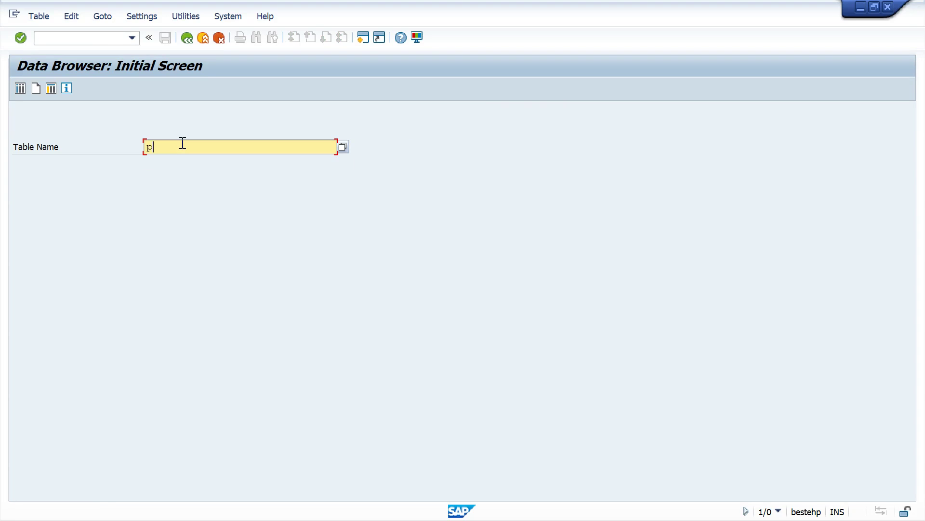
type("a9021")
key("Return")
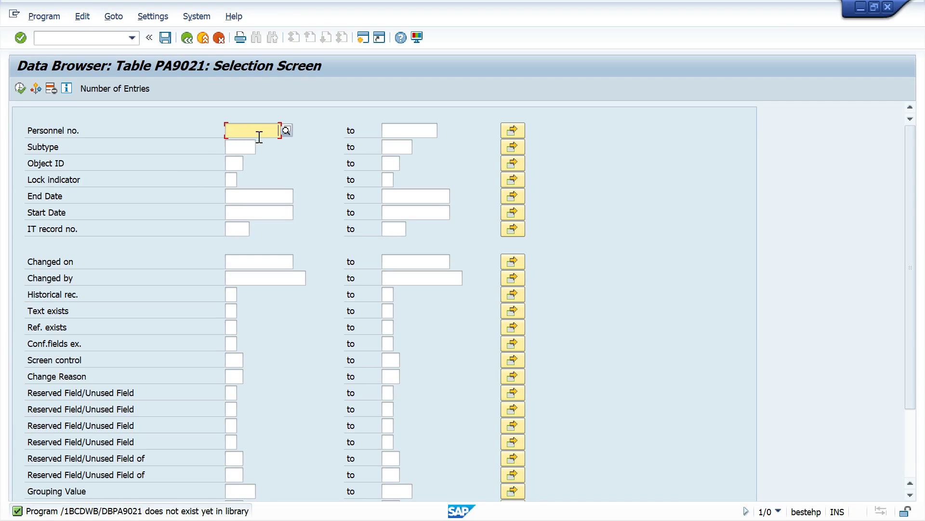
type("10")
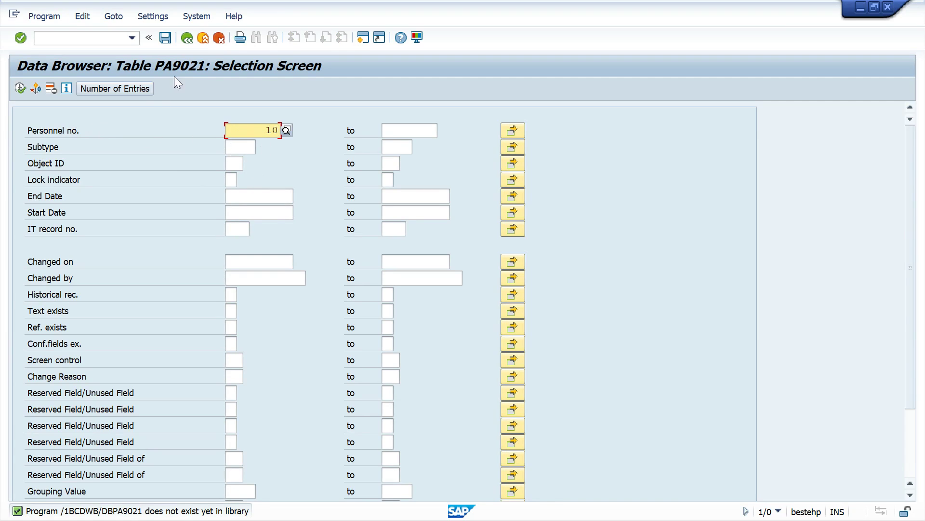
left_click(21, 89)
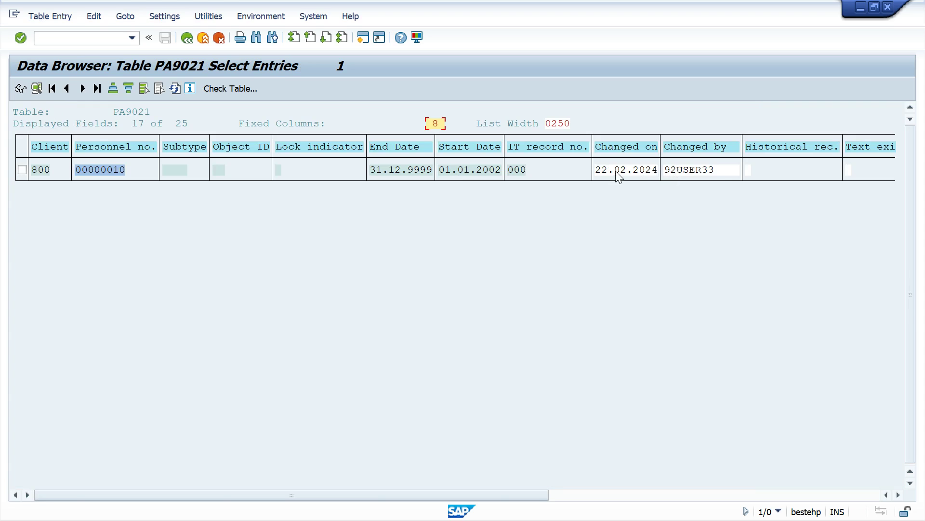
double_click(128, 169)
scroll(269, 283, "down", 1)
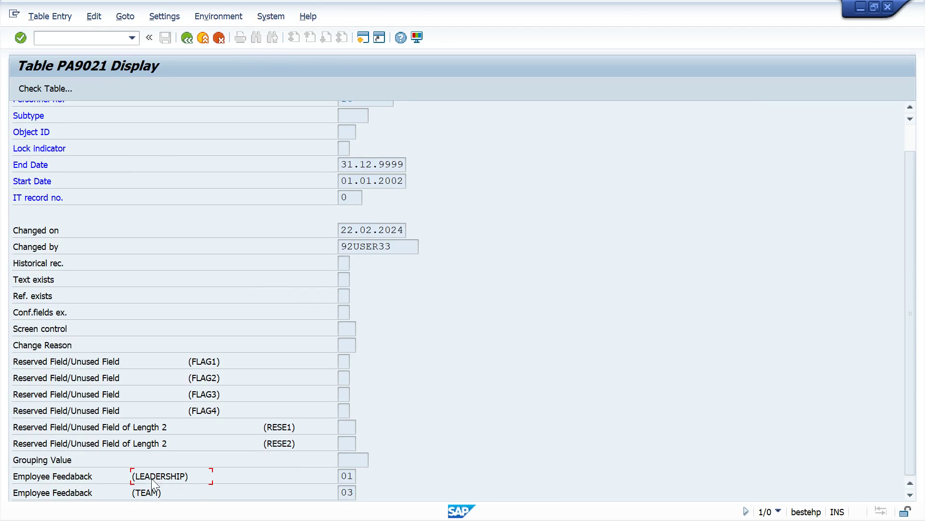
left_click(351, 476)
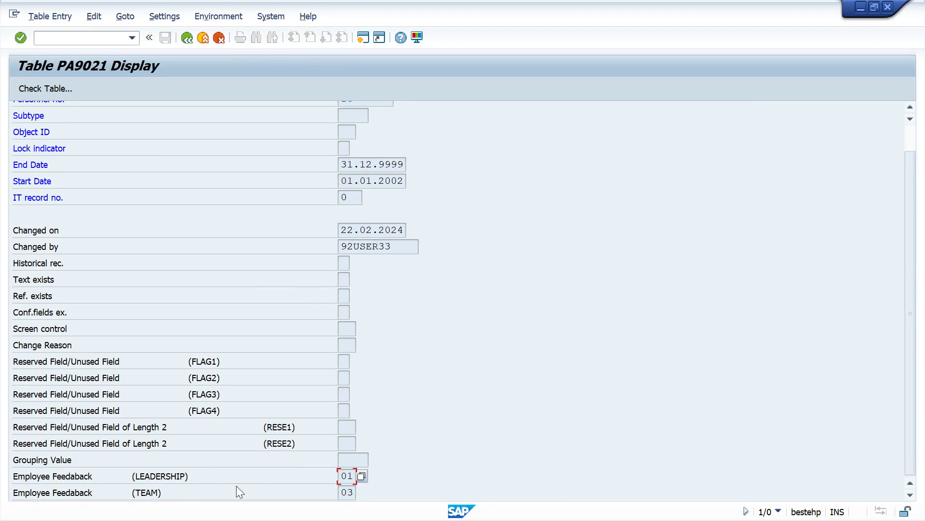
left_click(345, 492)
left_click(203, 38)
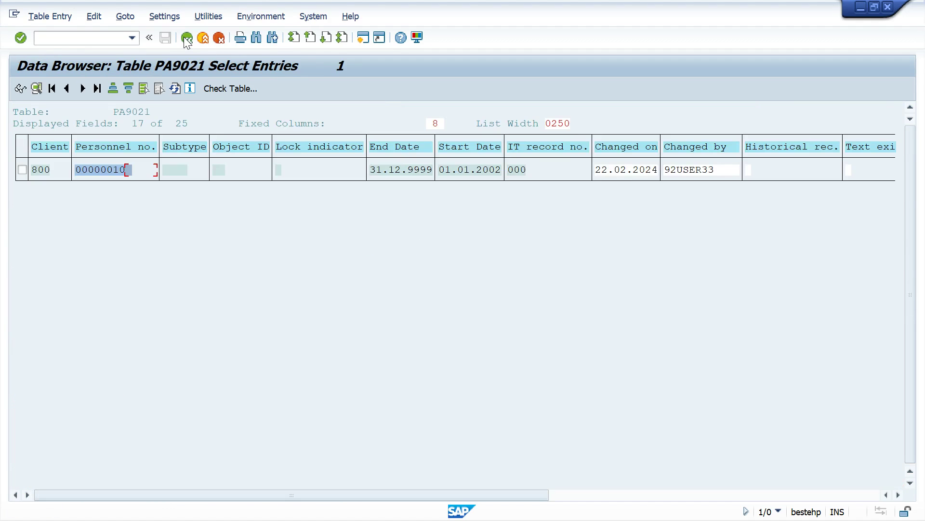
left_click(203, 38)
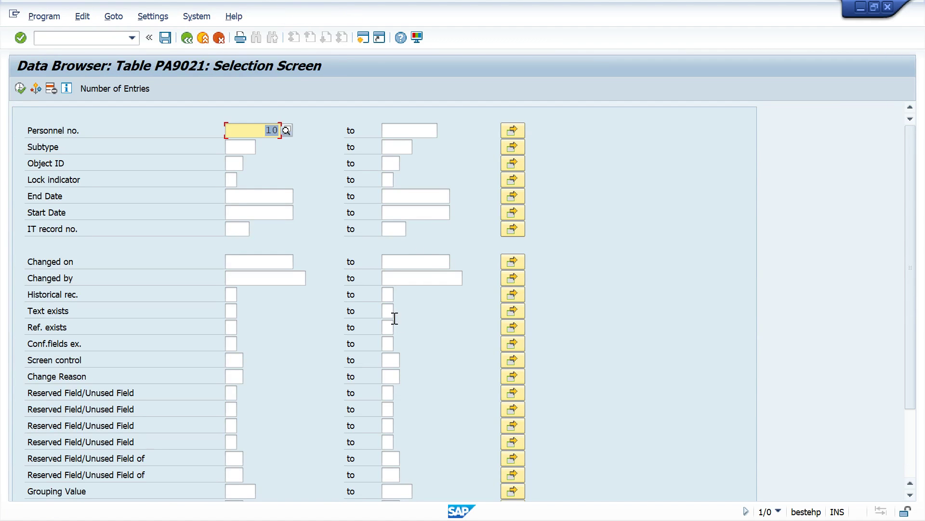